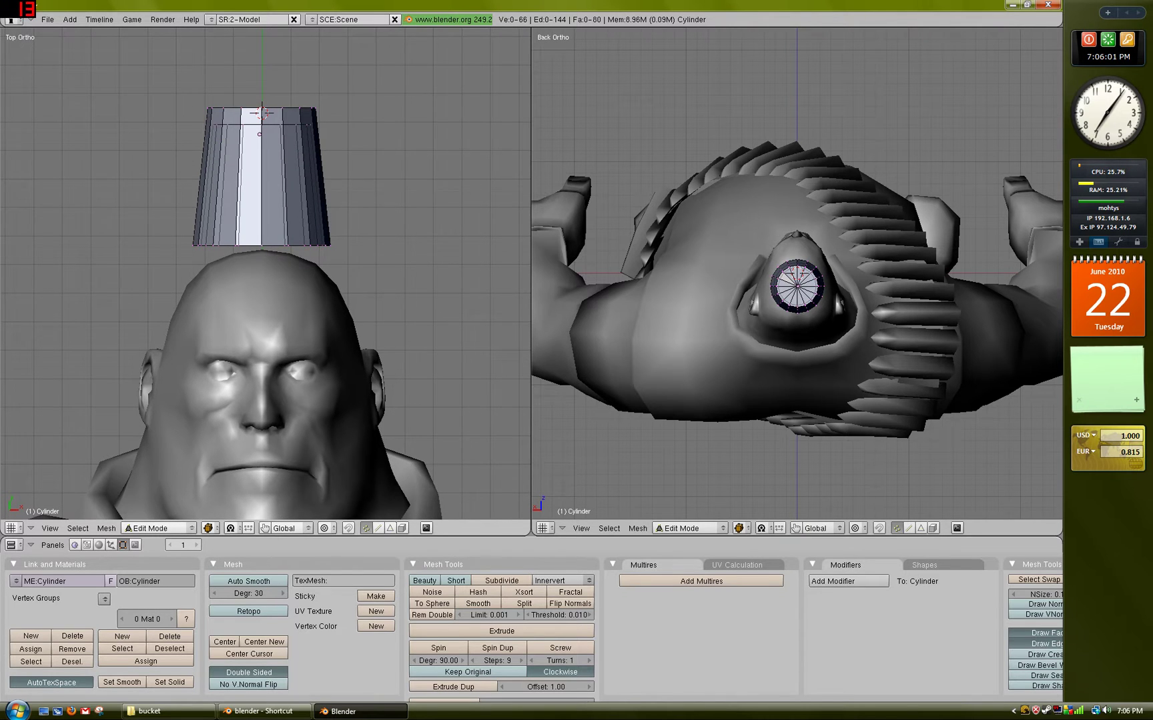
- Mark a vertical edge loop on the cylinder's side as a seam
scroll(265, 319, "up", 2, "ctrl")
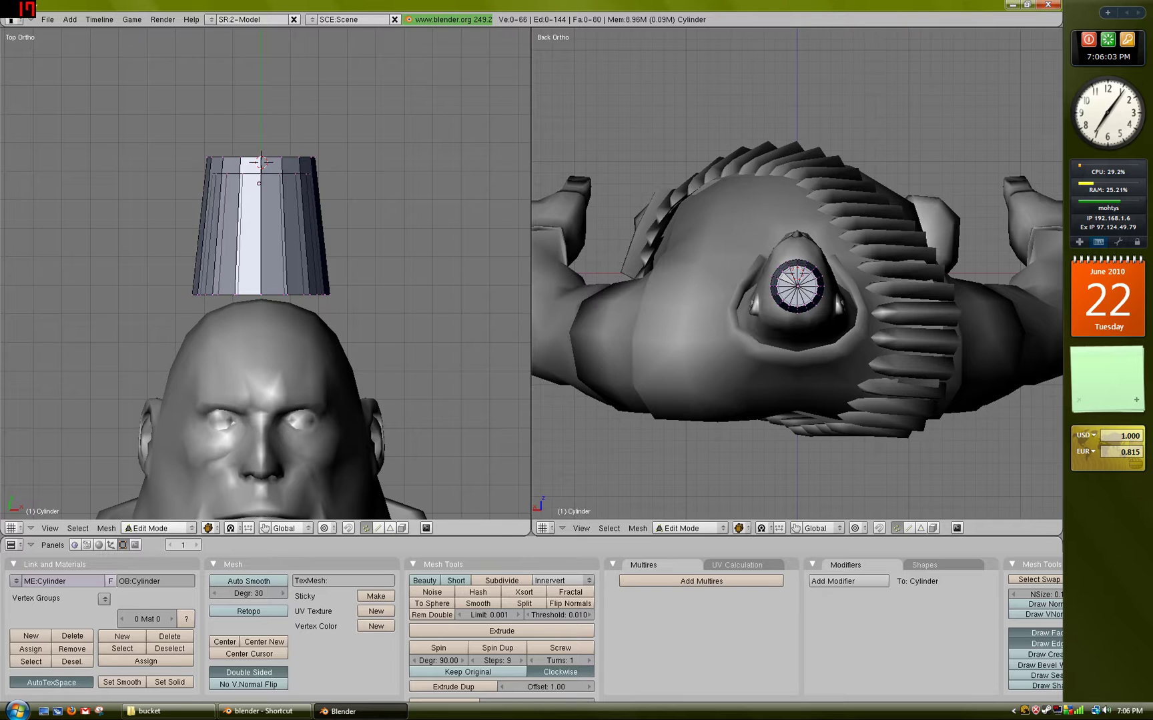
key("a")
key("a")
middle_click_drag(267, 300, 344, 222)
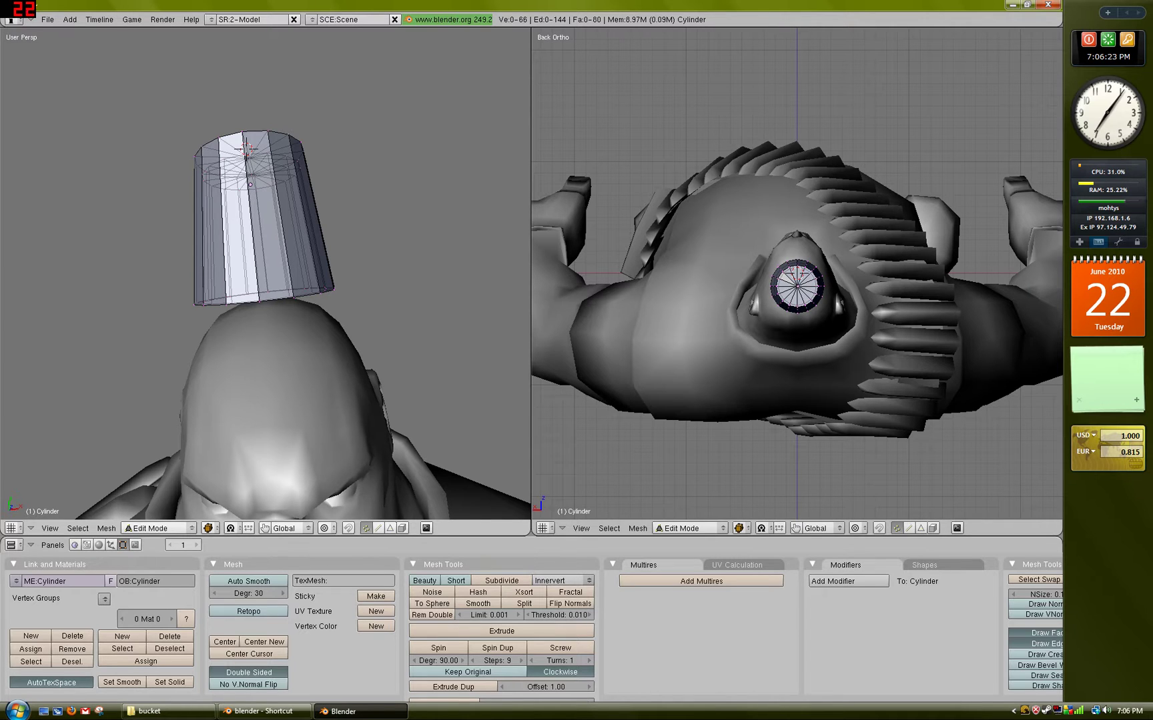
middle_click_drag(267, 267, 296, 330)
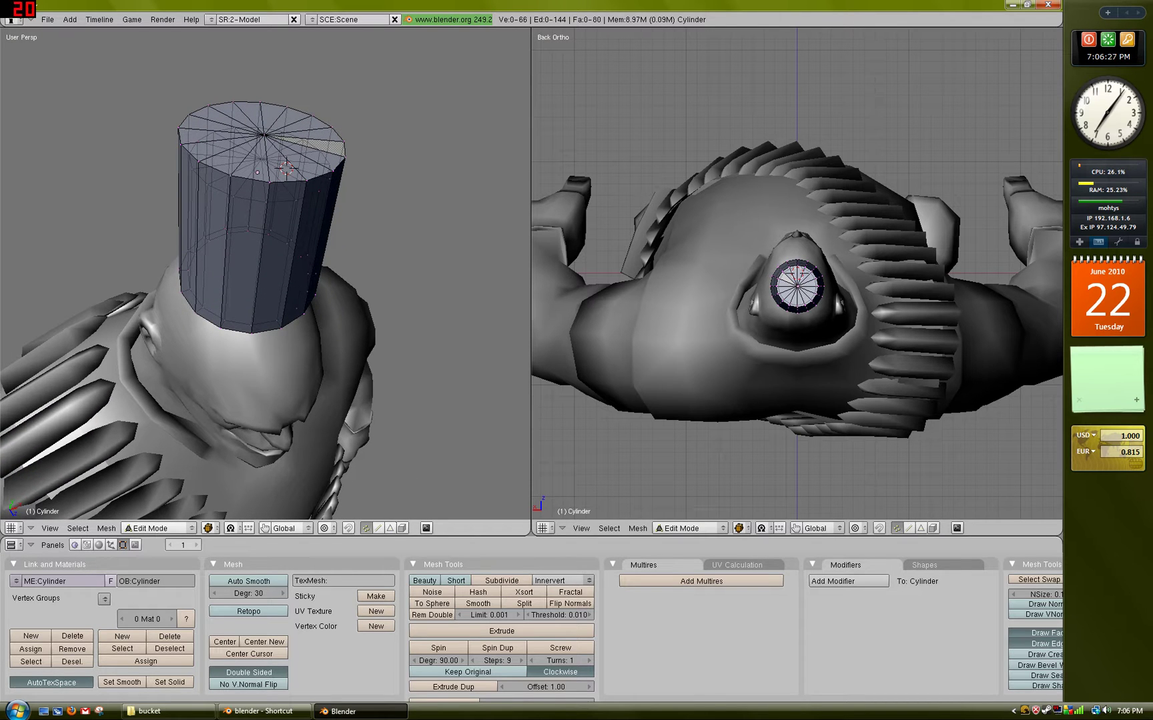
right_click(227, 170, "alt")
right_click(293, 253, "alt")
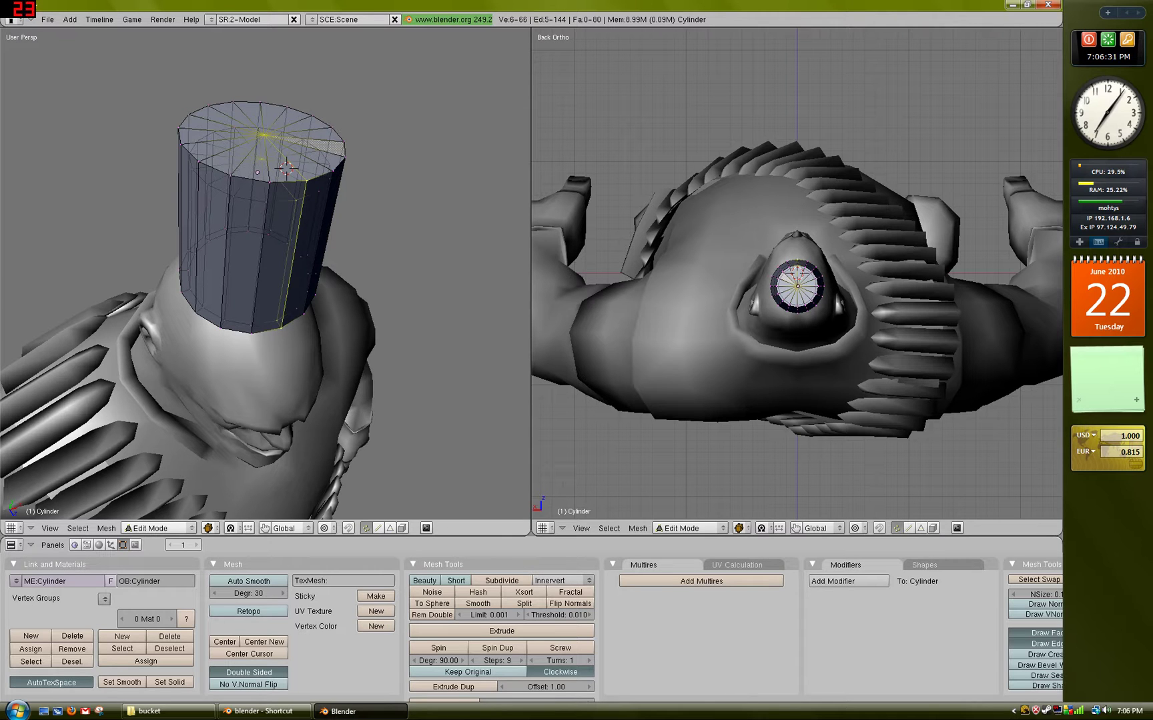
key("ctrl+e")
left_click(293, 259)
middle_click_drag(293, 259, 380, 233)
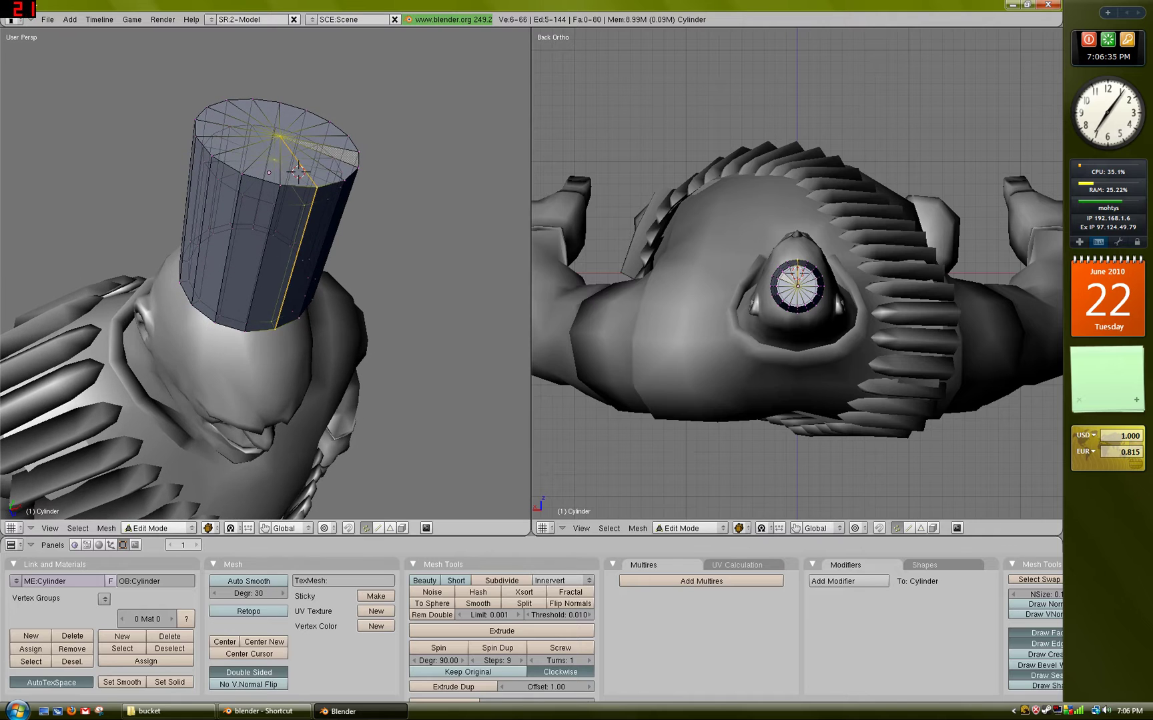
- Mark the cylinder's top rim edge loop as a seam
key("a")
right_click(234, 107, "alt")
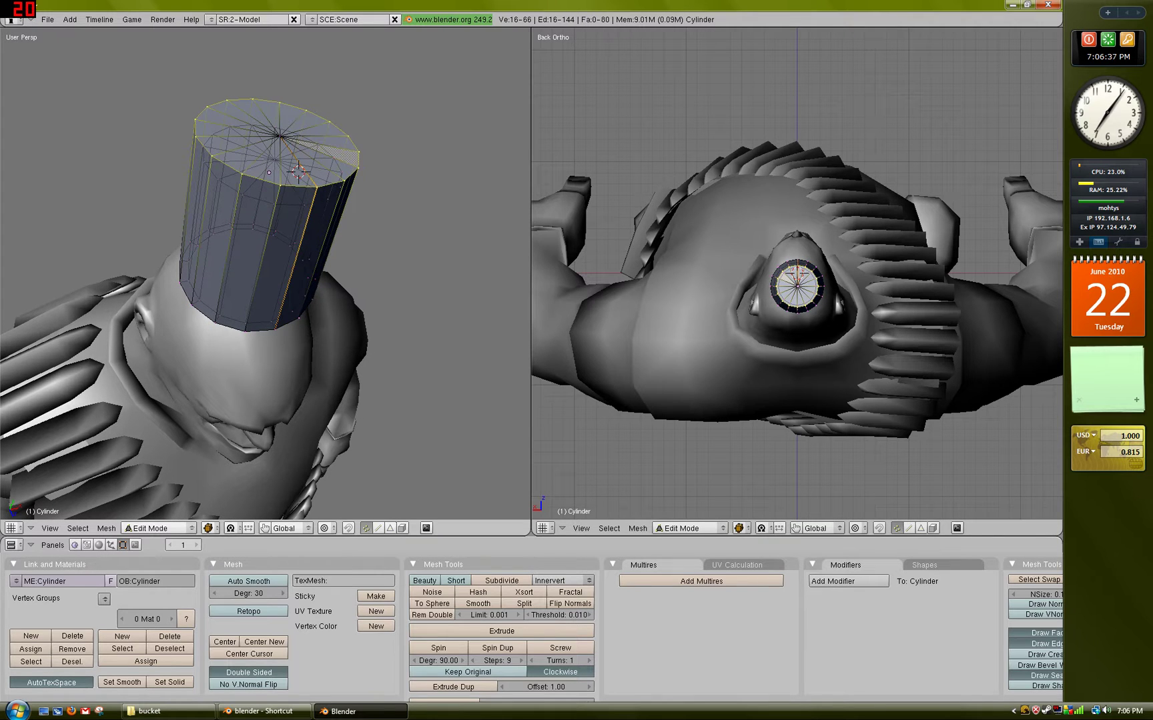
key("ctrl+e")
left_click(305, 183)
middle_click_drag(304, 183, 314, 167)
- Mark the cylinder's bottom rim edge loop as a seam
key("a")
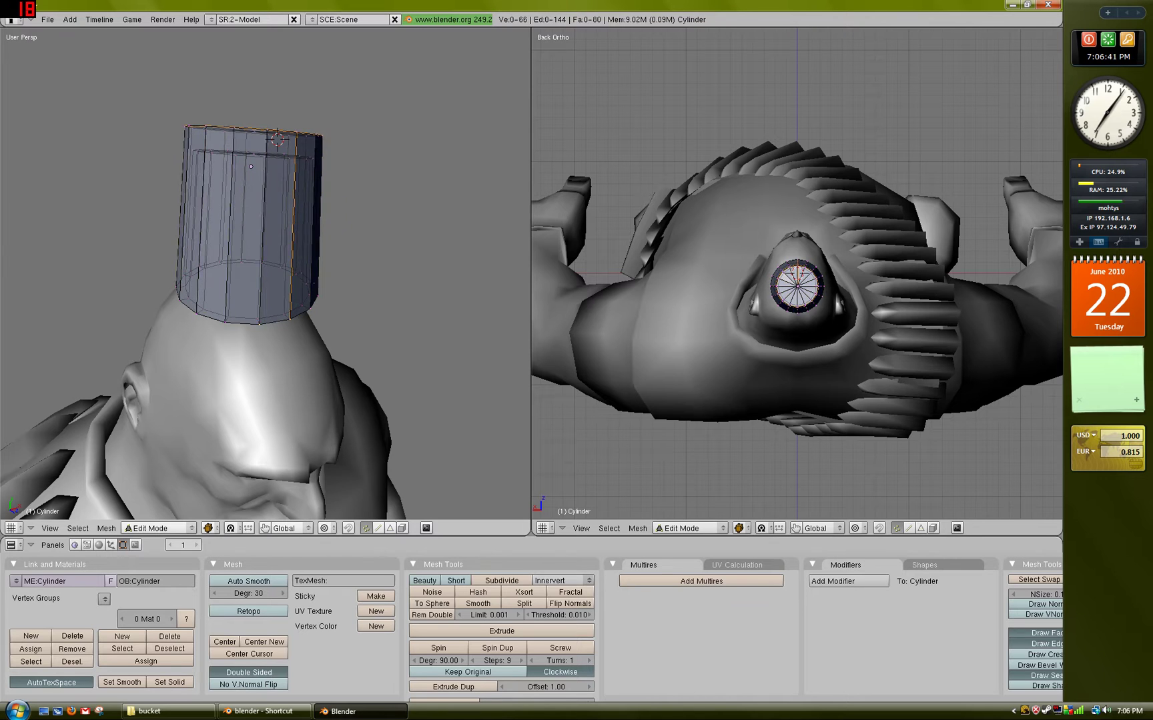
right_click(233, 322, "alt")
key("ctrl+e")
left_click(264, 319)
- Select the whole cylinder and use Ctrl+N to recalculate its normals outside, viewed from the top
key("a")
middle_click_drag(263, 319, 270, 310)
key("KP_7")
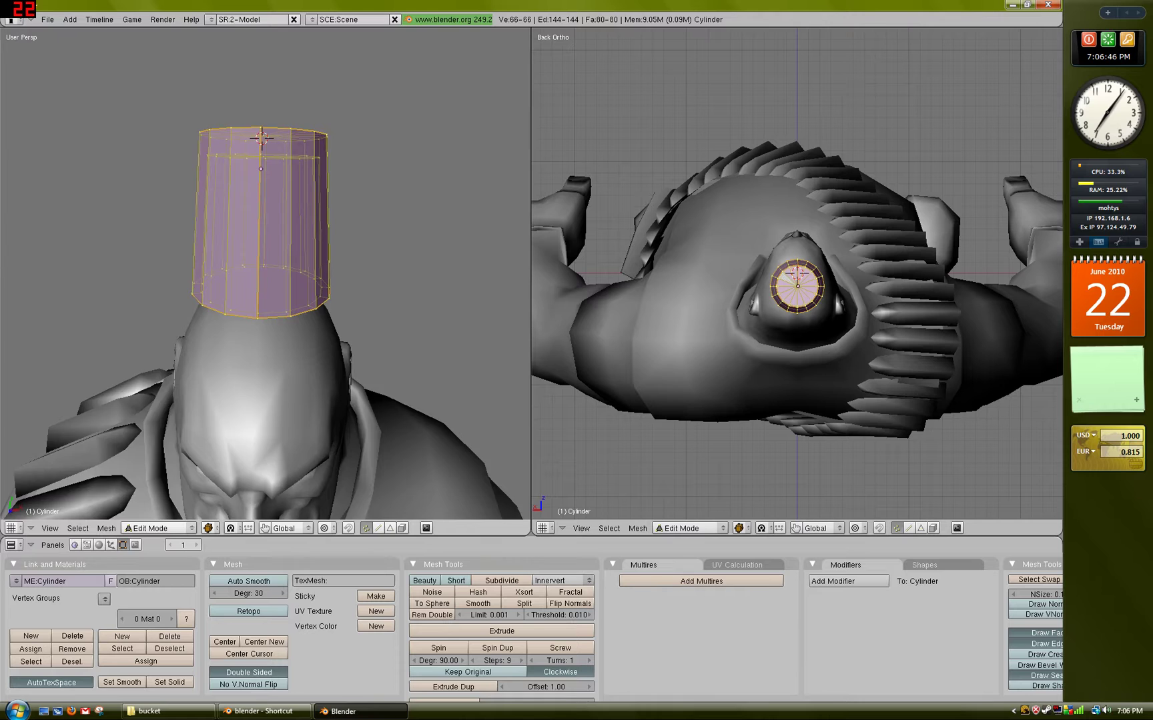
key("KP_5")
scroll(265, 273, "down", 3, "shift")
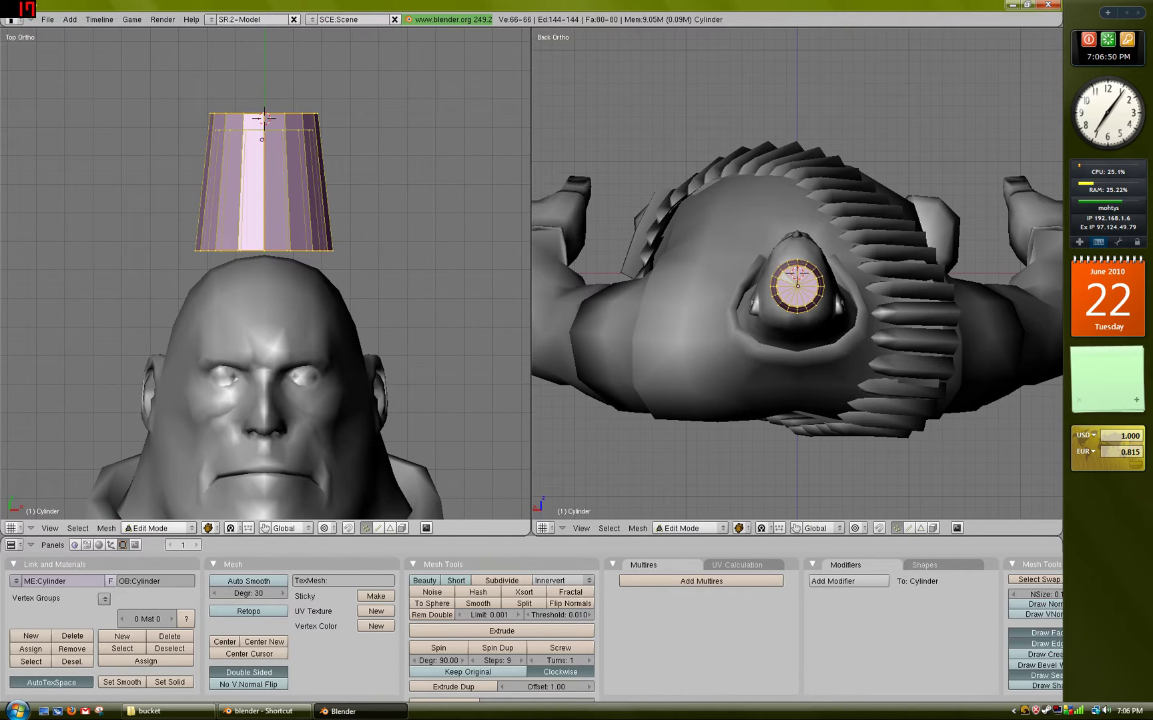
key("ctrl+n")
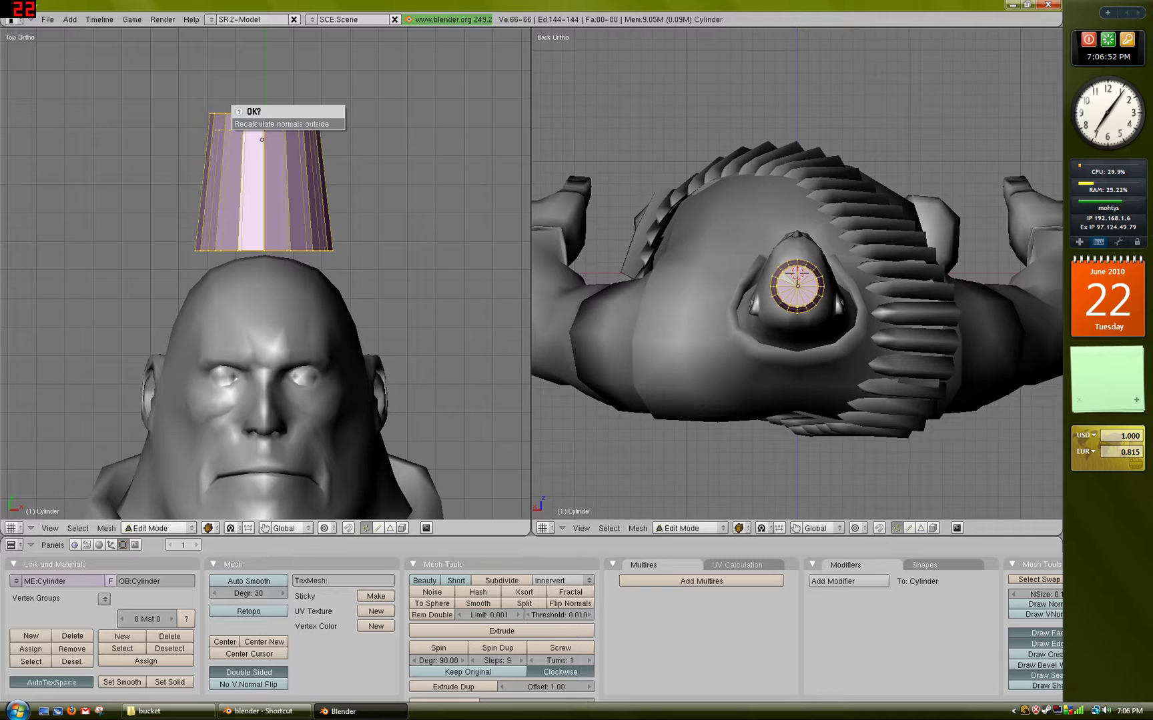
key("Return")
scroll(264, 274, "up", 4, "shift")
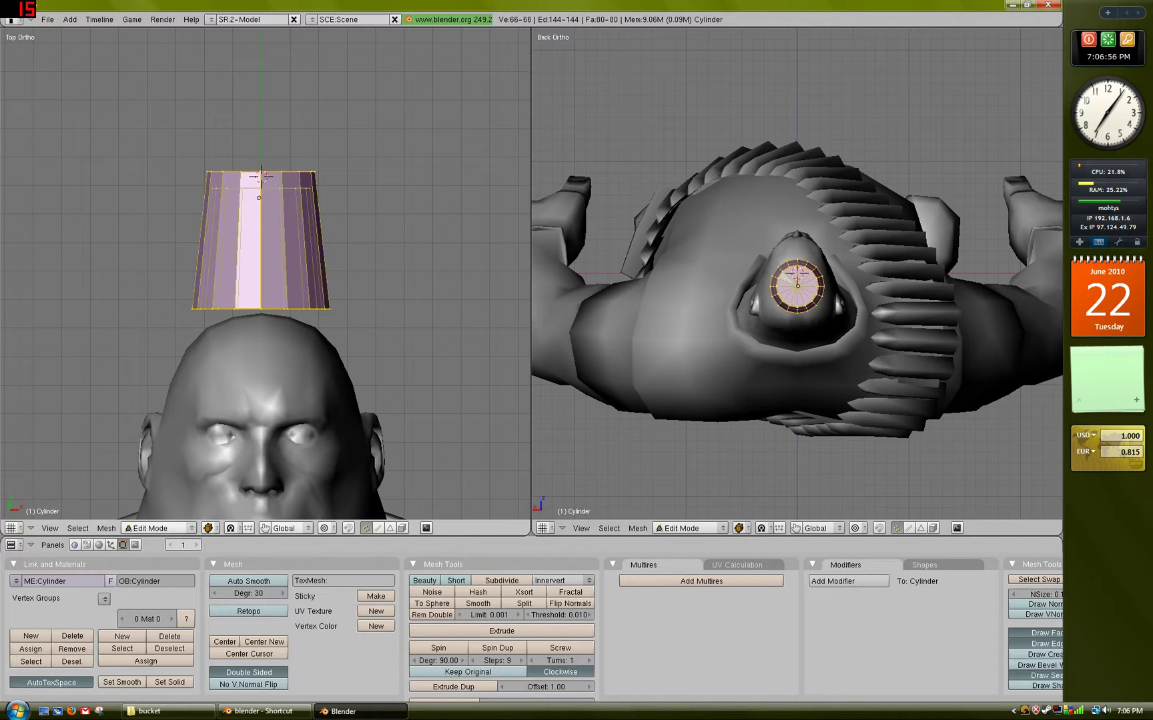
middle_click_drag(266, 300, 253, 347)
key("KP_7")
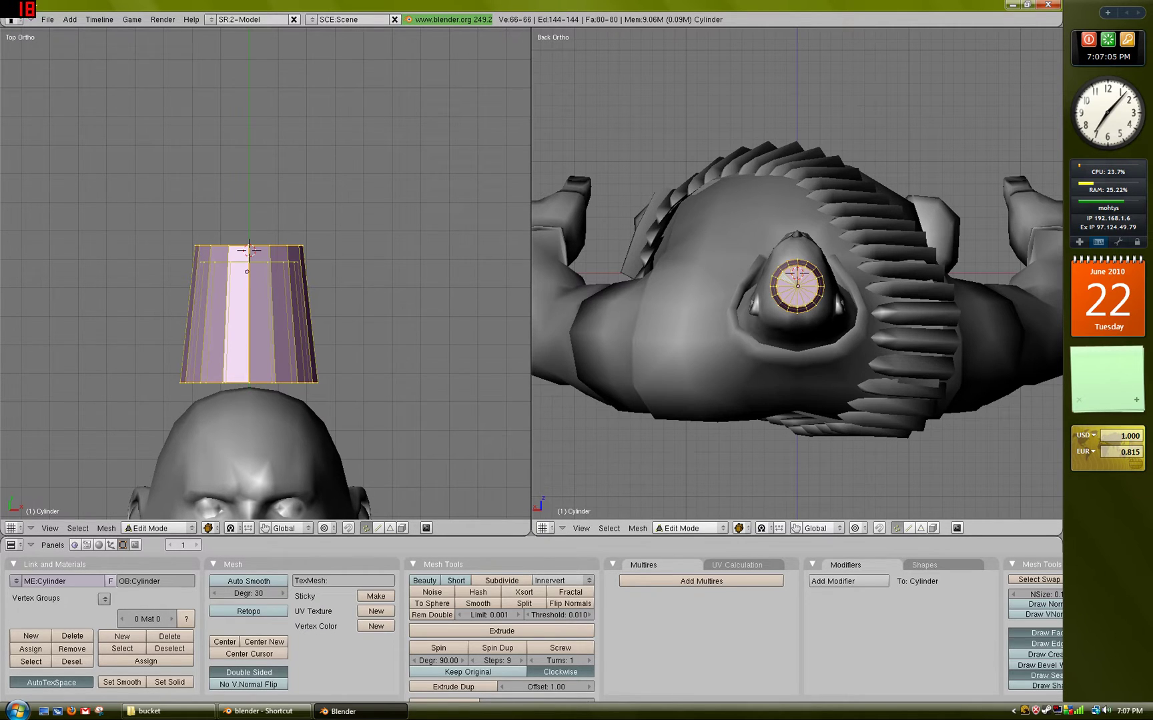
- Turn the right pane into the UV/Image Editor and unwrap the whole cylinder along its seams
left_click(544, 529)
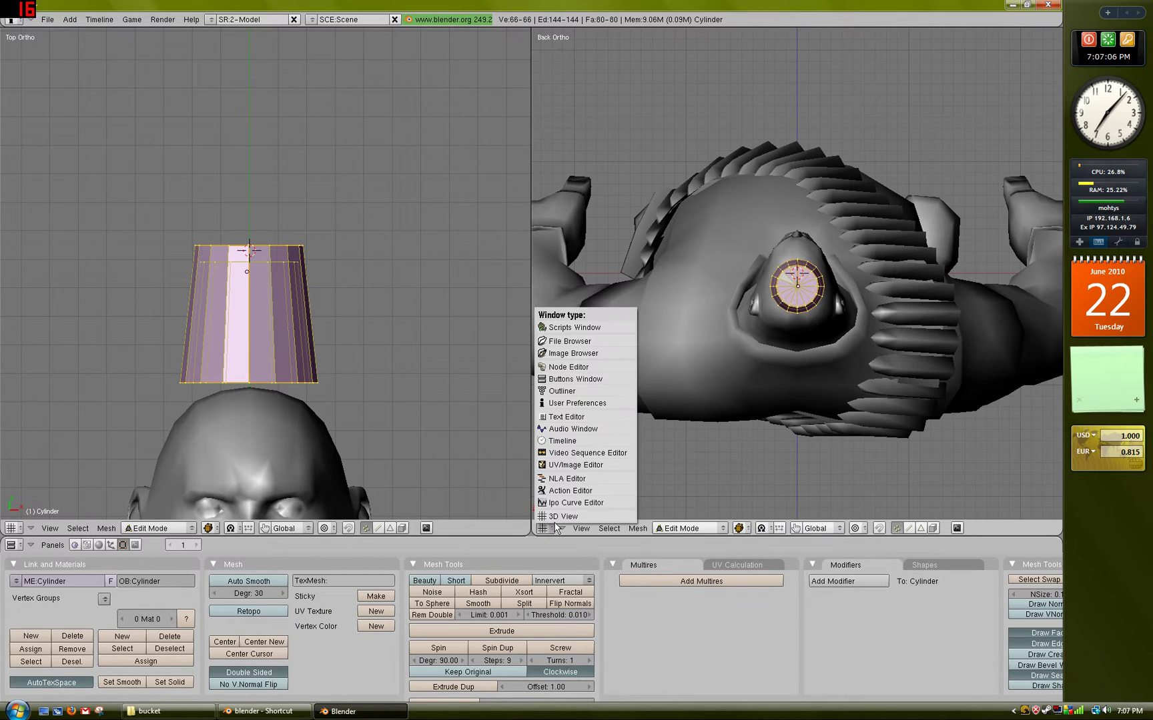
left_click(560, 465)
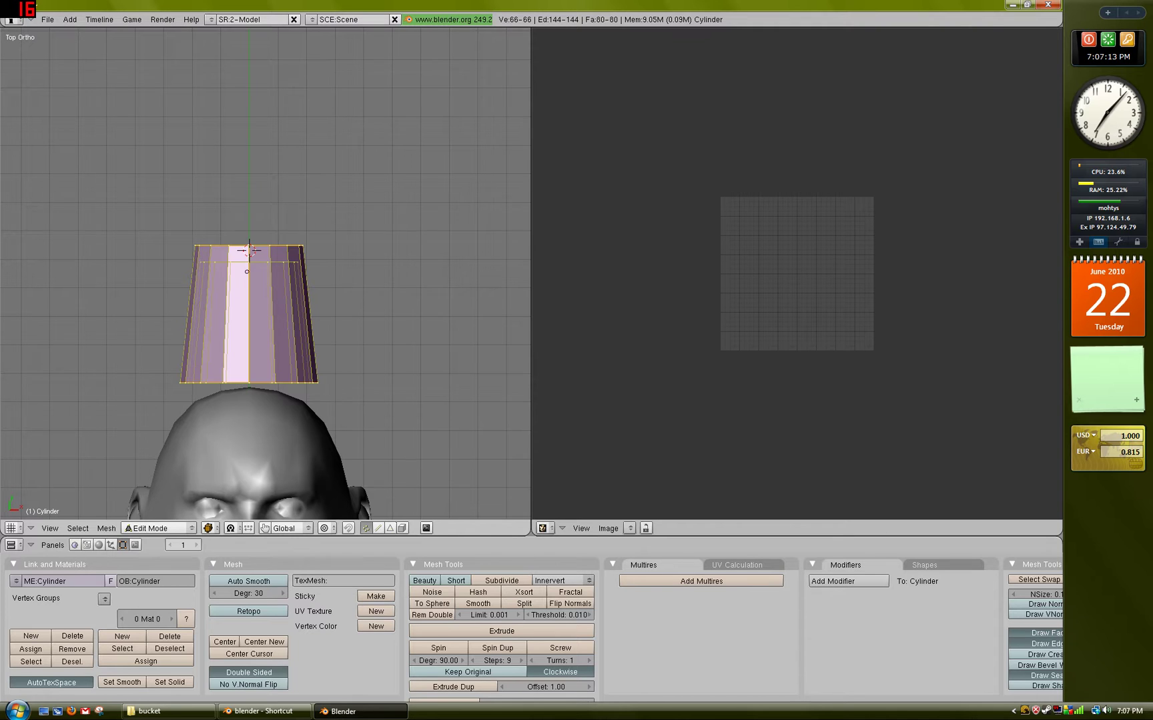
key("a")
key("a")
key("u")
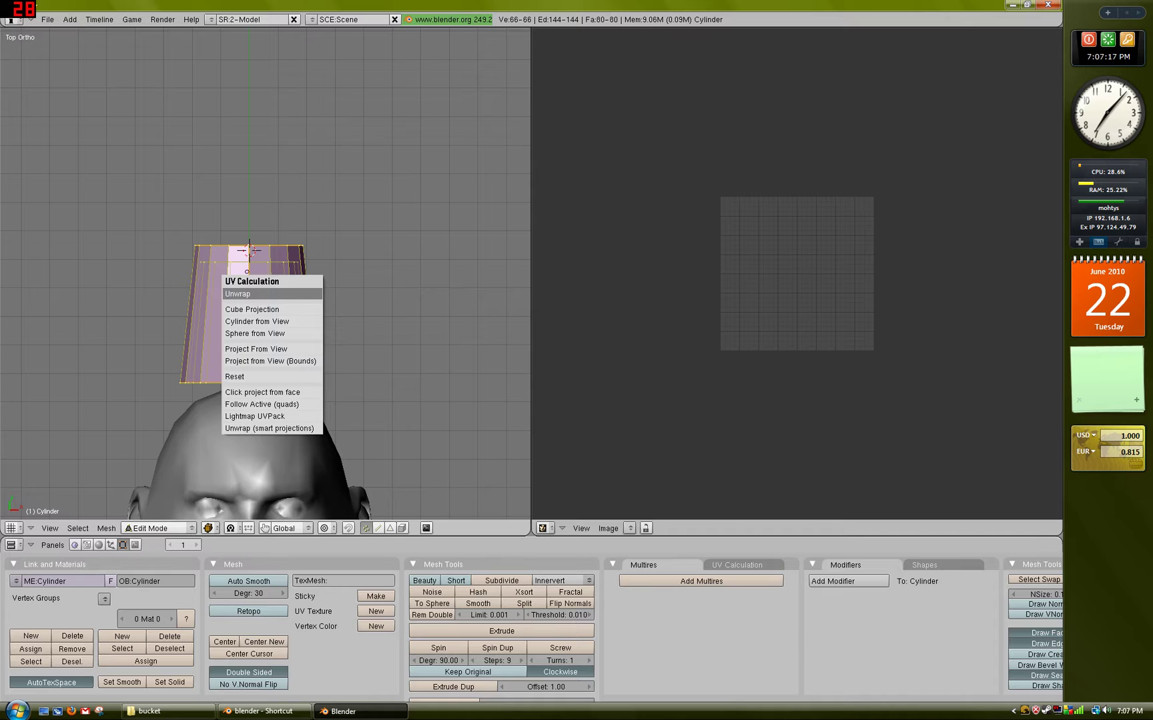
key("Return")
- Compare the mesh with its unwrapped UV islands, then return to Object Mode
scroll(806, 314, "up", 4)
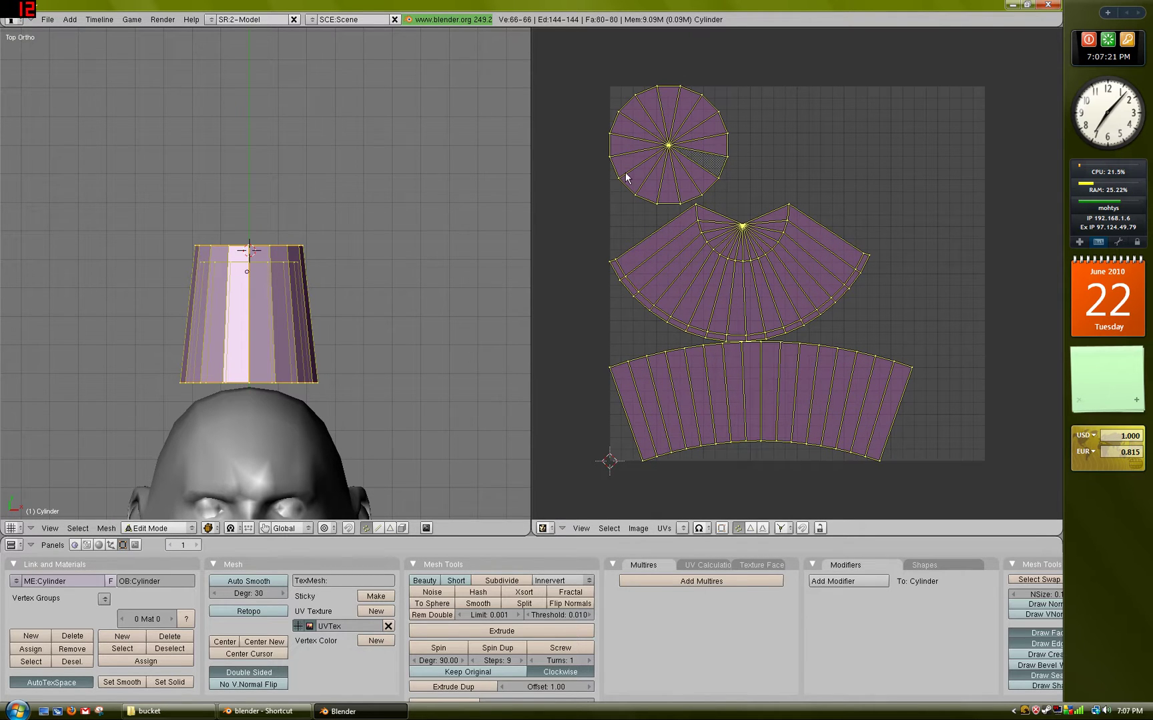
middle_click_drag(320, 201, 294, 307)
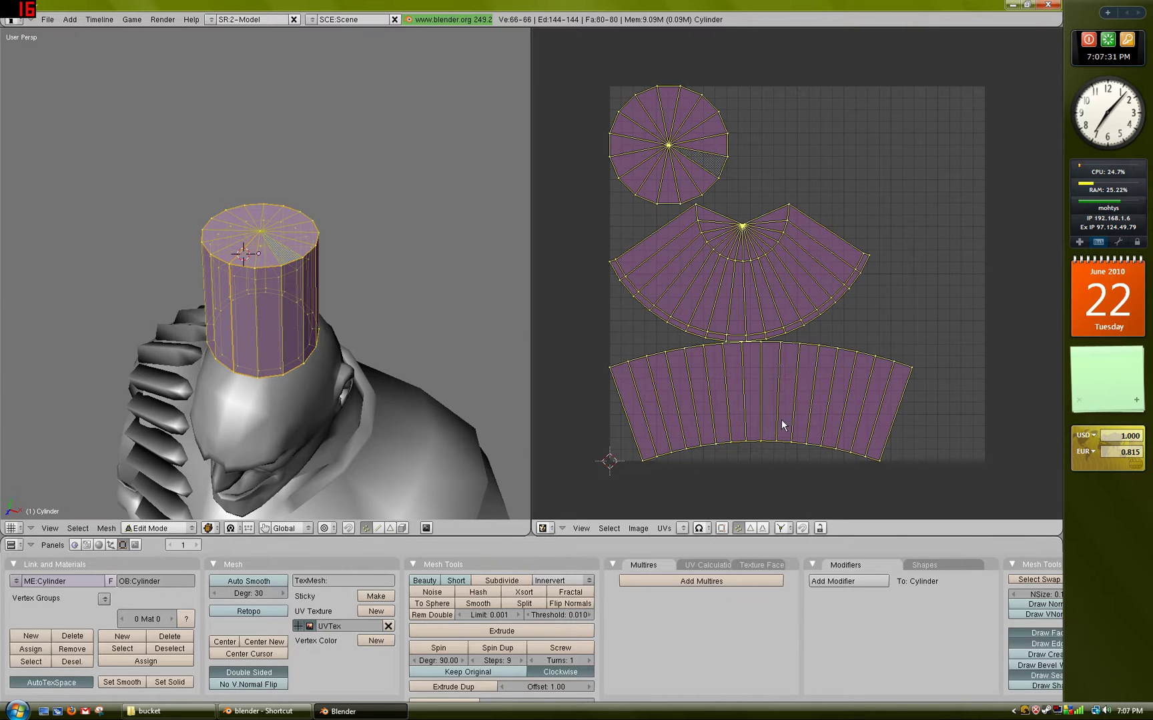
scroll(780, 384, "up", 1)
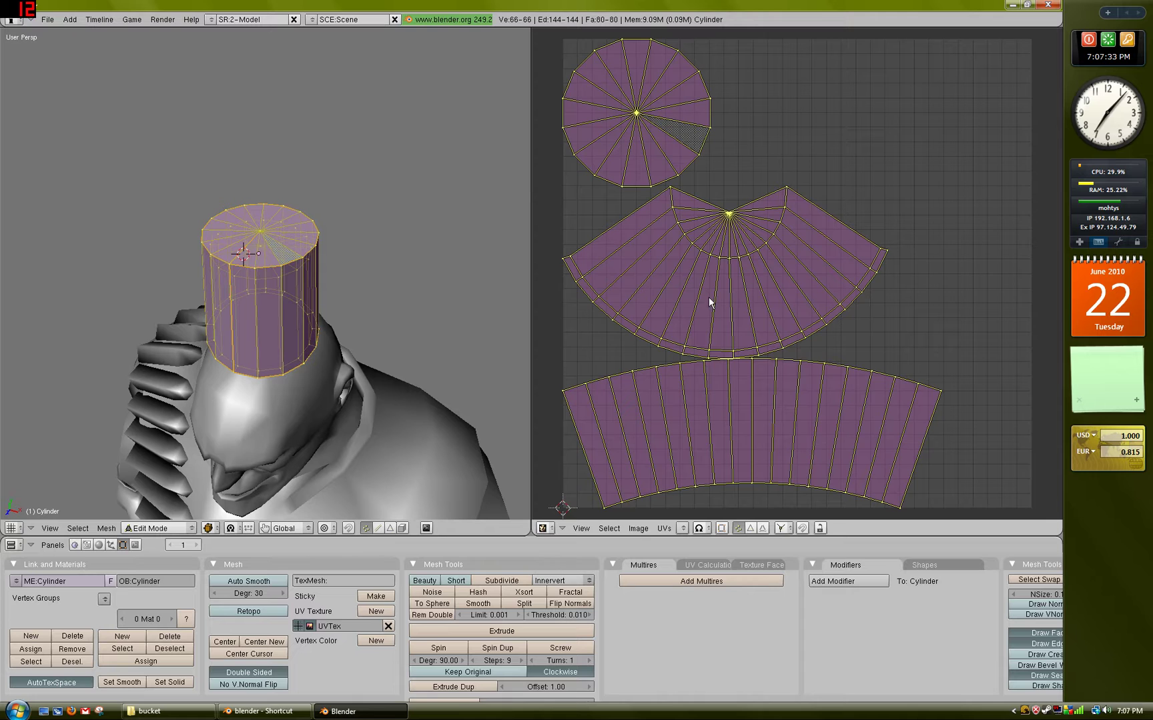
scroll(856, 330, "down", 1)
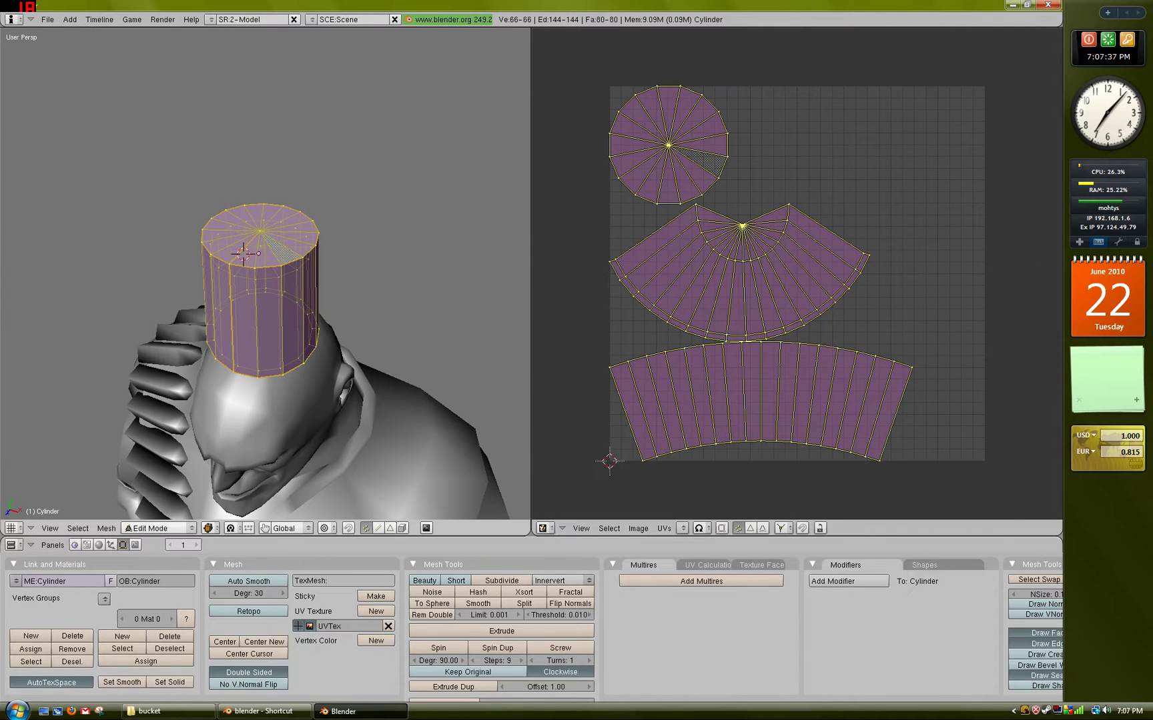
key("KP_8")
key("KP_7")
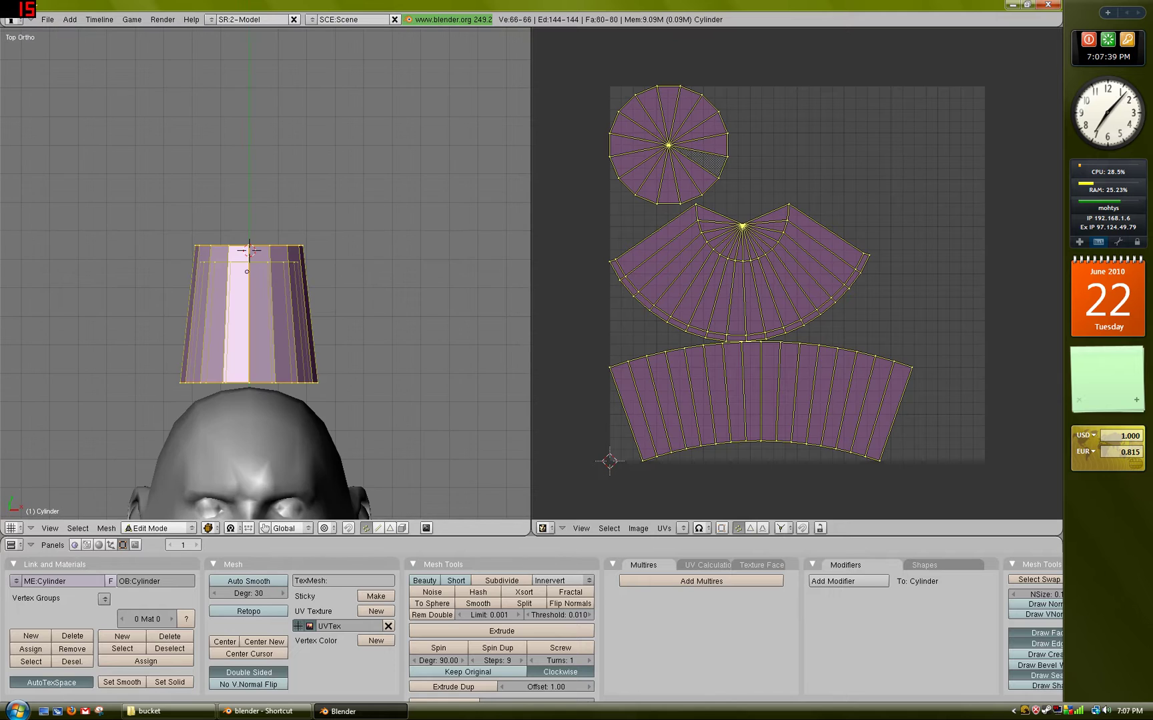
scroll(266, 273, "down", 3)
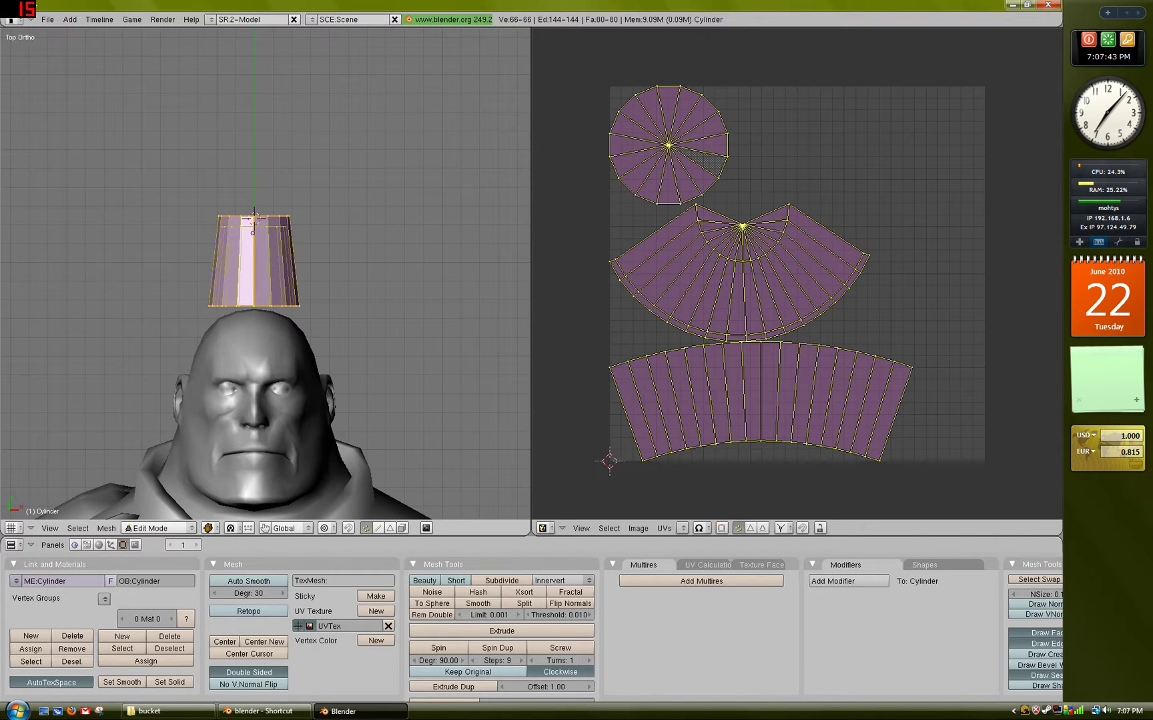
key("Tab")
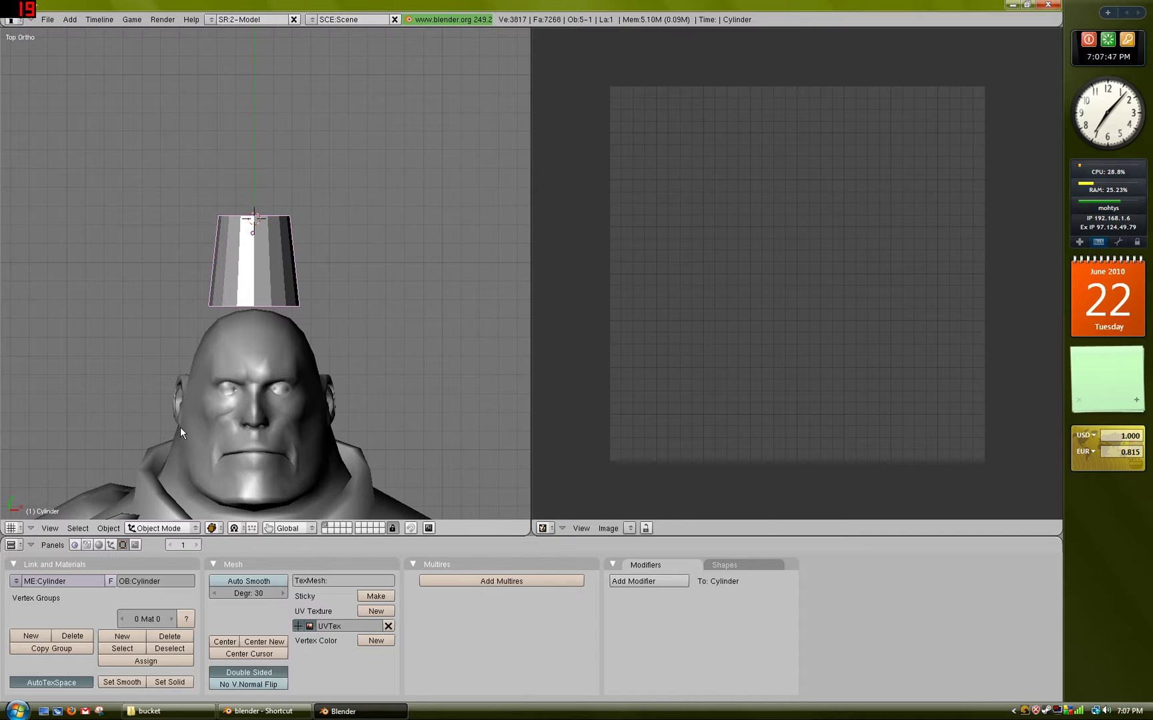
- Apply smooth shading to the cylinder hat
left_click(122, 682)
mouse_move(321, 347)
middle_mouse_down()
mouse_move(222, 349)
mouse_move(144, 330)
mouse_move(316, 342)
middle_mouse_up()
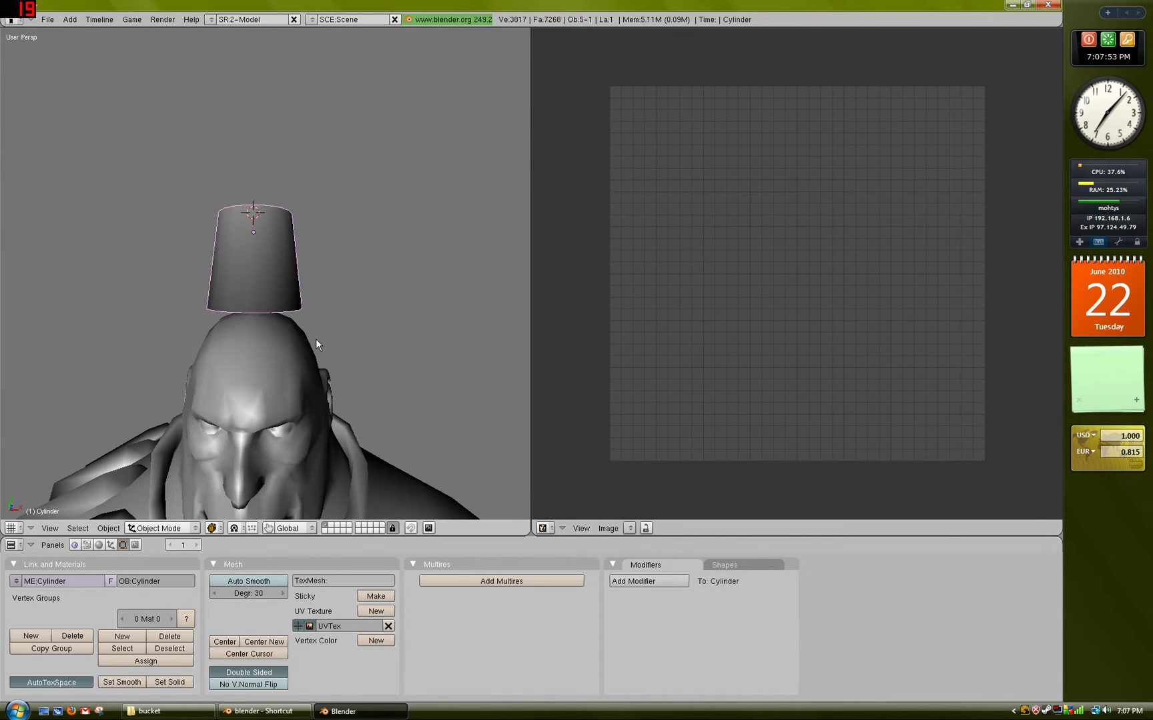
key("KP_7")
- Give the Heavy's head mesh Solid then Smooth shading, and reselect the hat
right_click(279, 337)
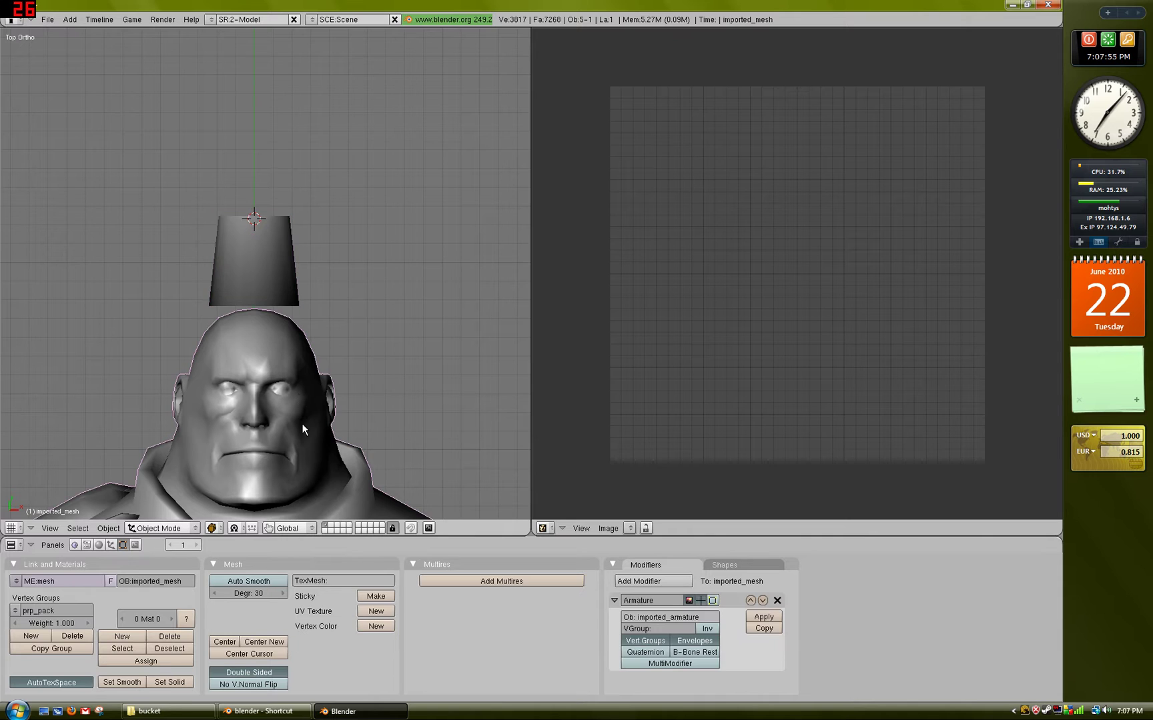
middle_click_drag(302, 423, 306, 343, "shift")
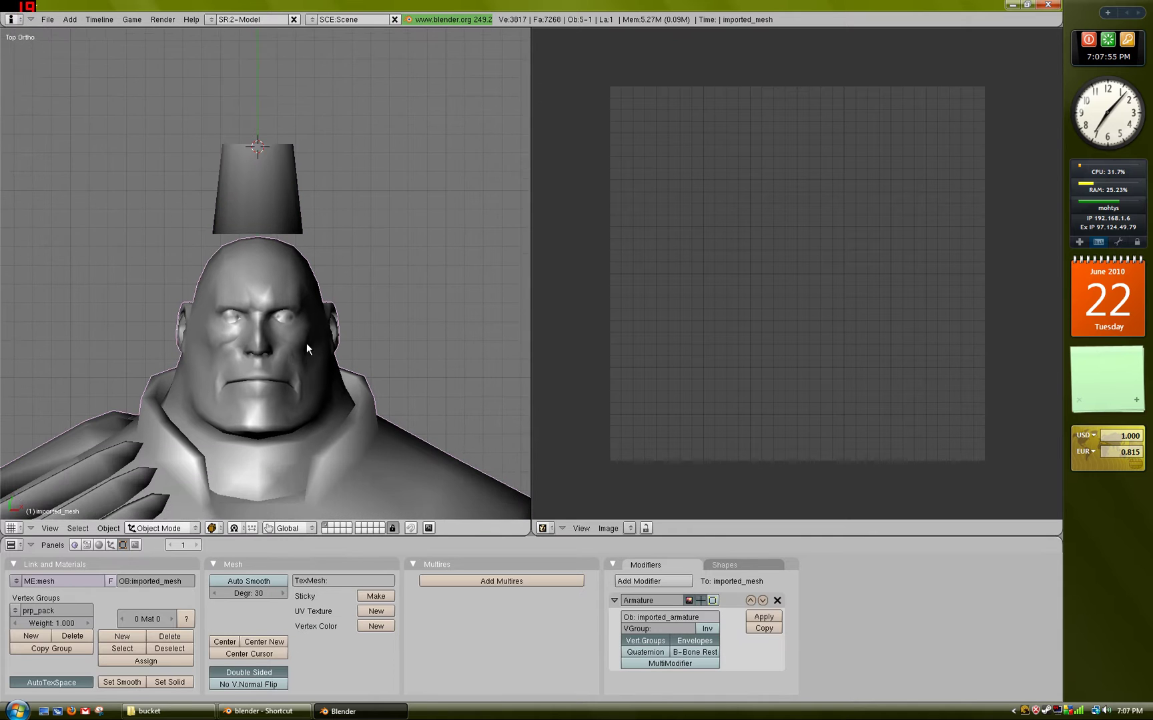
left_click(160, 683)
mouse_move(340, 356)
middle_mouse_down()
mouse_move(261, 364)
mouse_move(448, 353)
mouse_move(297, 351)
mouse_move(268, 339)
mouse_move(268, 325)
mouse_move(297, 427)
mouse_move(273, 361)
mouse_move(291, 402)
middle_mouse_up()
left_click(122, 682)
key("KP_7")
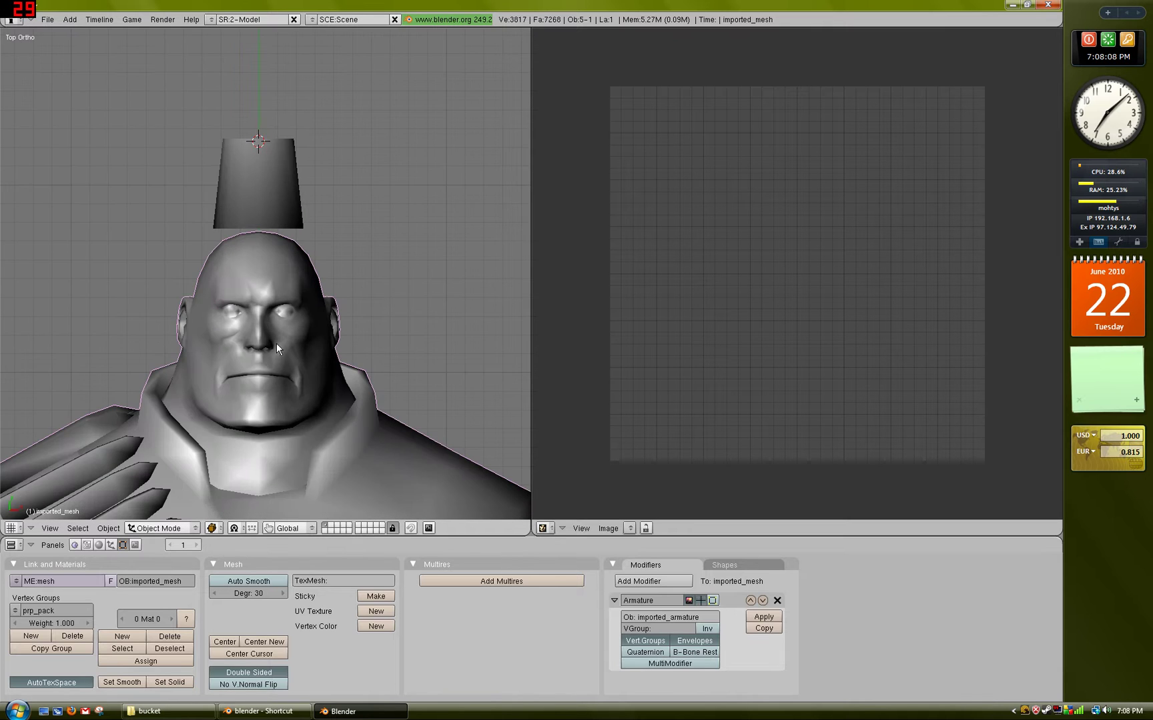
middle_click_drag(276, 343, 278, 430, "shift")
right_click(275, 297)
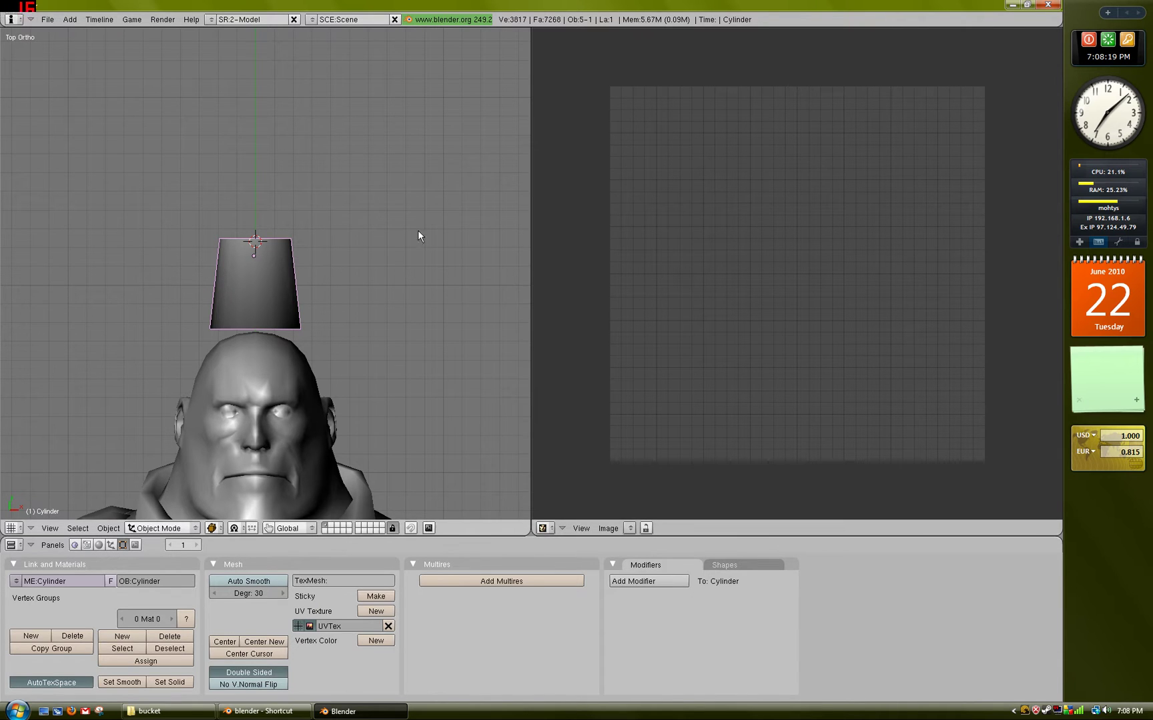
- Enter Edit Mode on the hat to show its UV islands, deselect them, and close an extra window
key("Tab")
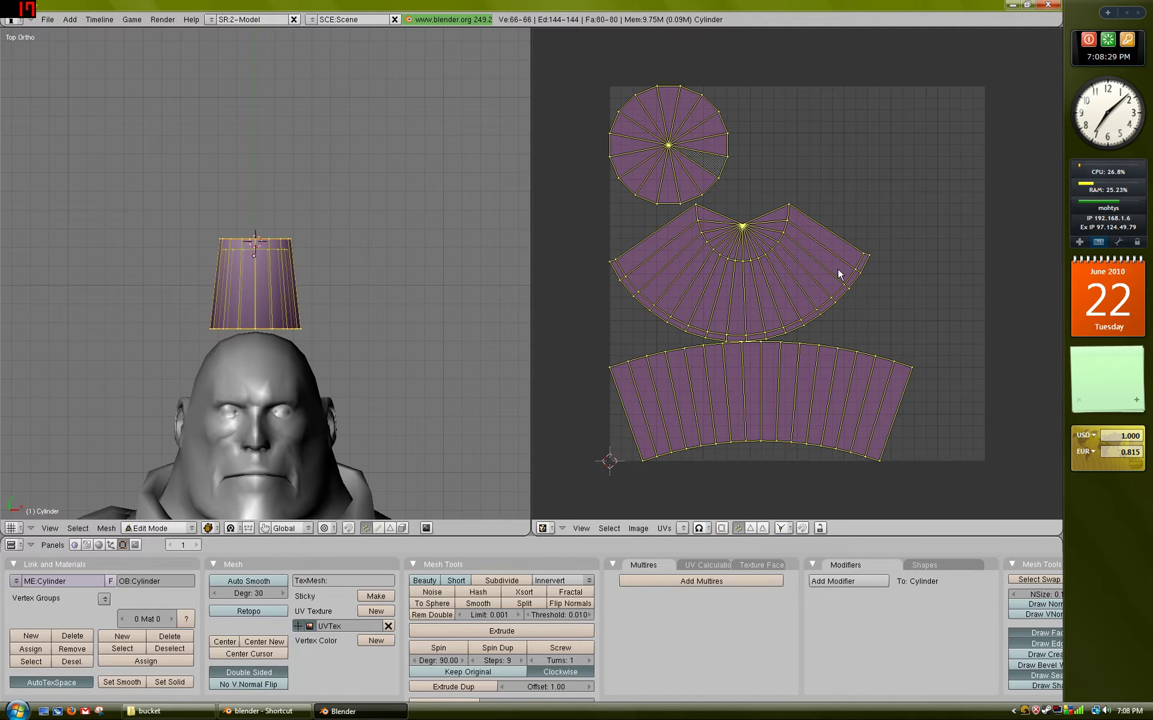
scroll(832, 282, "up", 1)
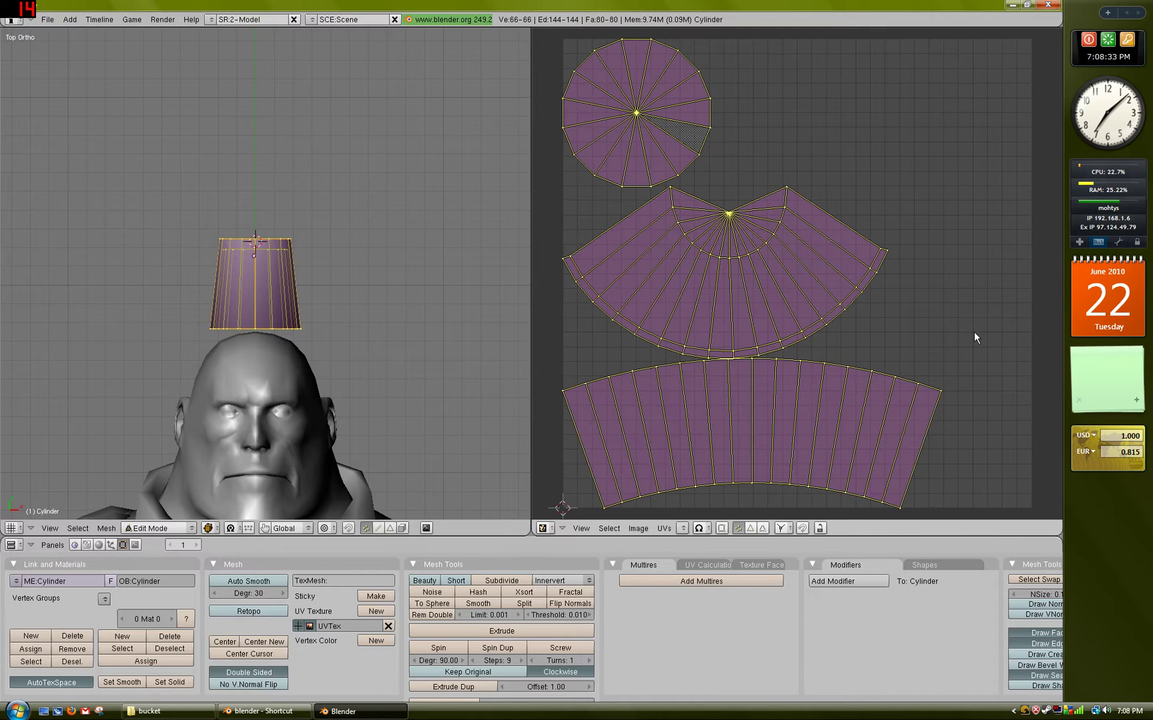
key("a")
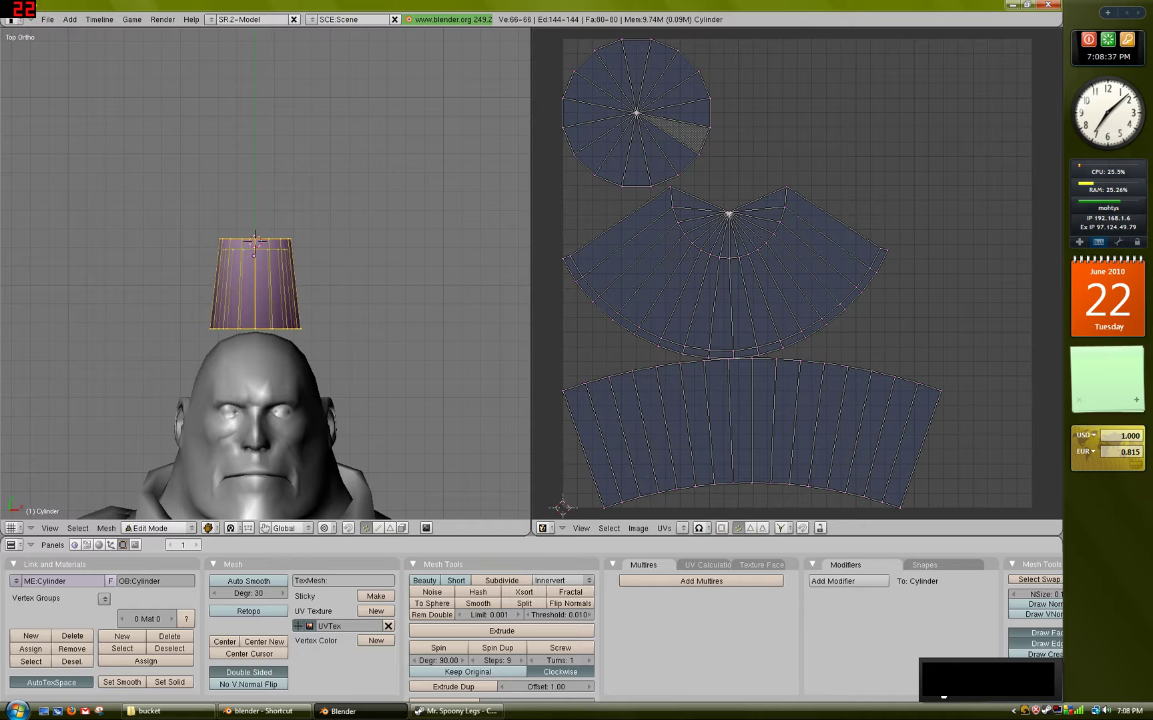
right_click(492, 711)
left_click(527, 697)
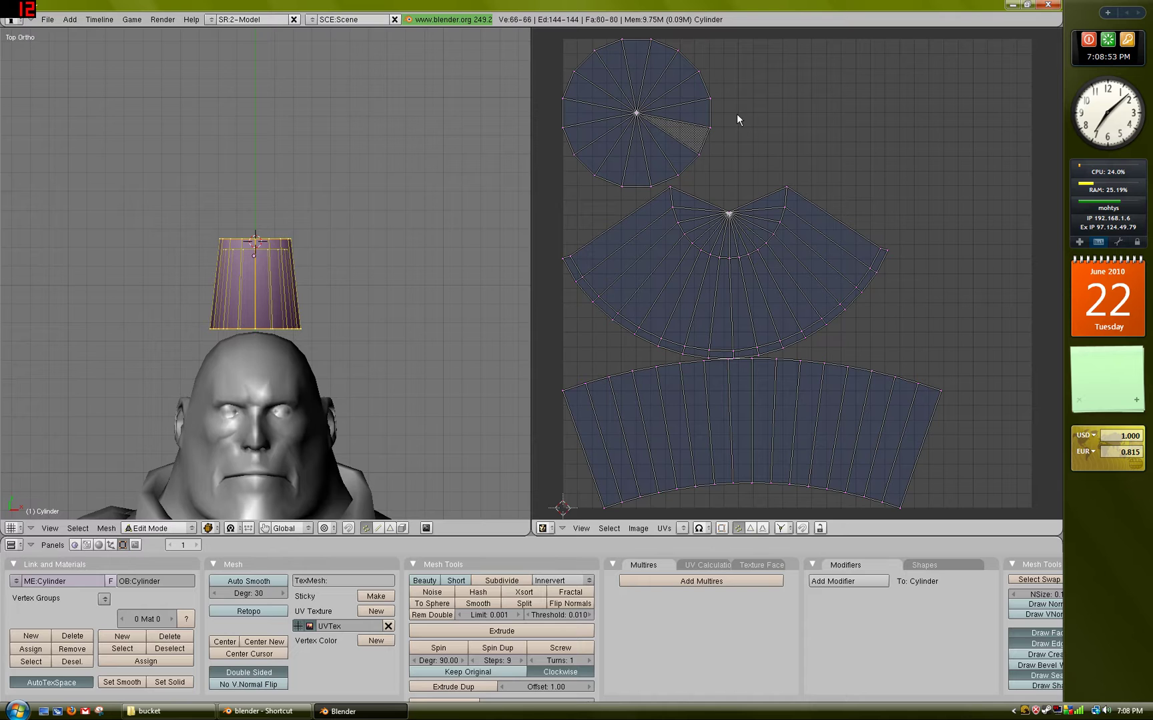
- In island select mode, move the fan island to the top and the circle island beside it
left_click(762, 528)
right_click(687, 128)
key("g")
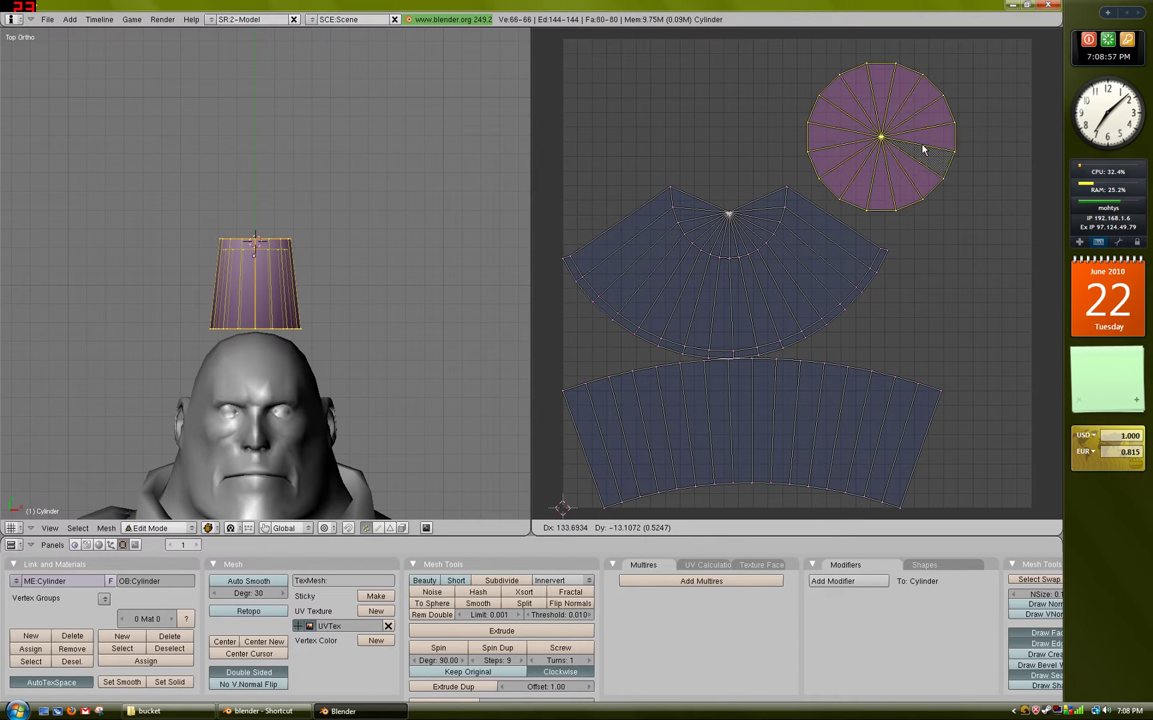
left_click(978, 147)
right_click(871, 265)
key("g")
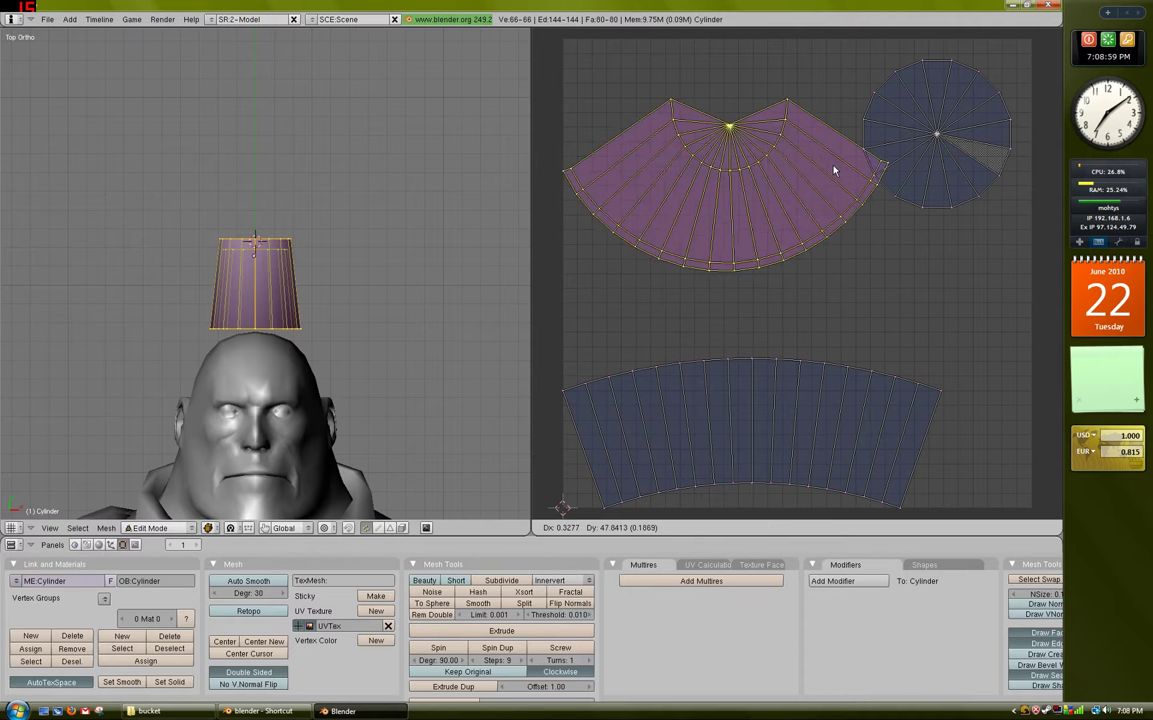
left_click(834, 137)
right_click(921, 141)
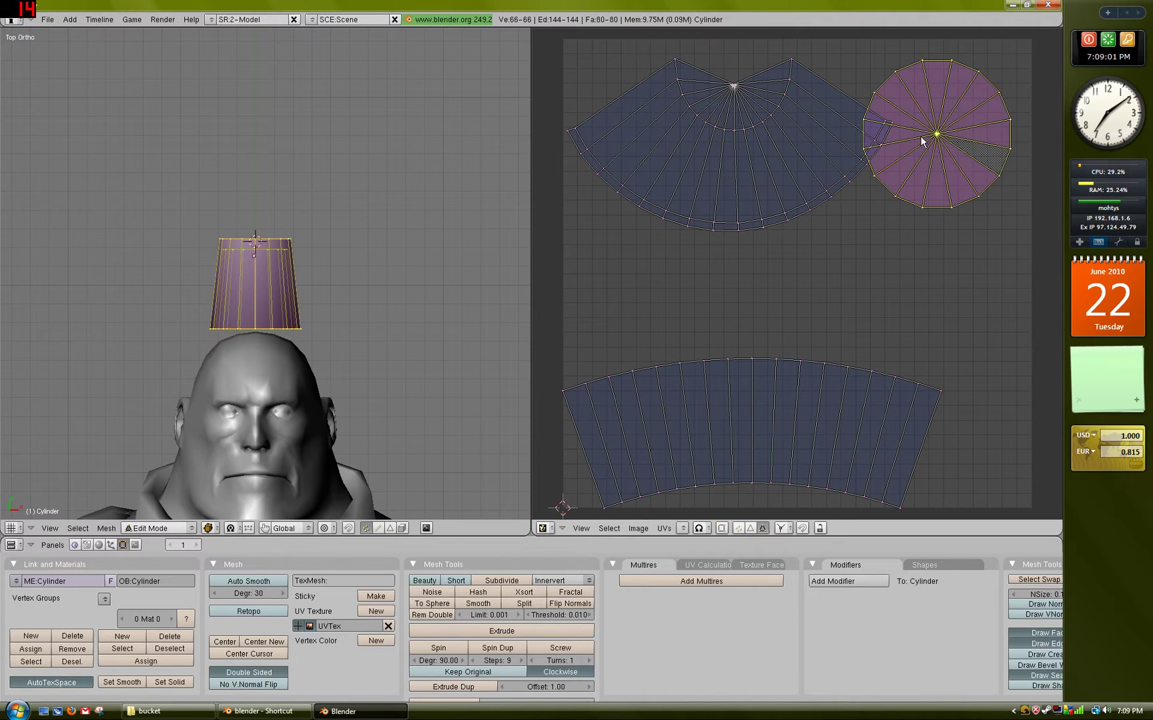
key("g")
left_click(943, 227)
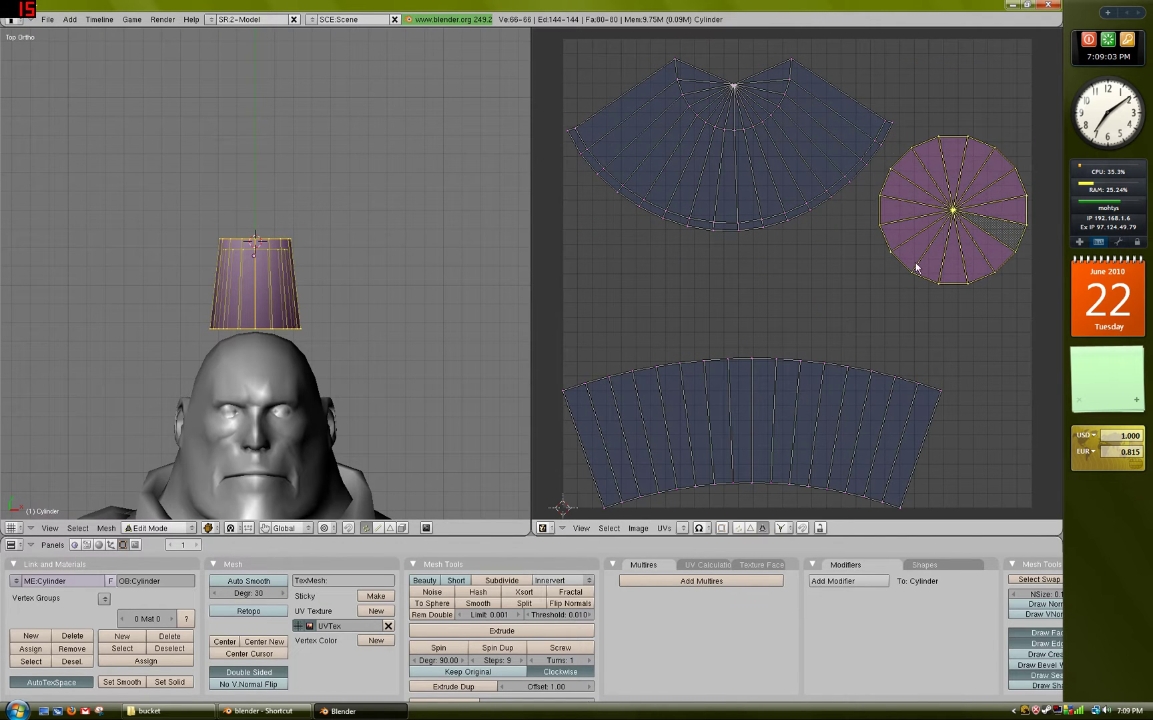
- Move the band island up, enlarge it, stretch it vertically, and reposition it below the fan
right_click(838, 405)
key("g")
left_click(871, 335)
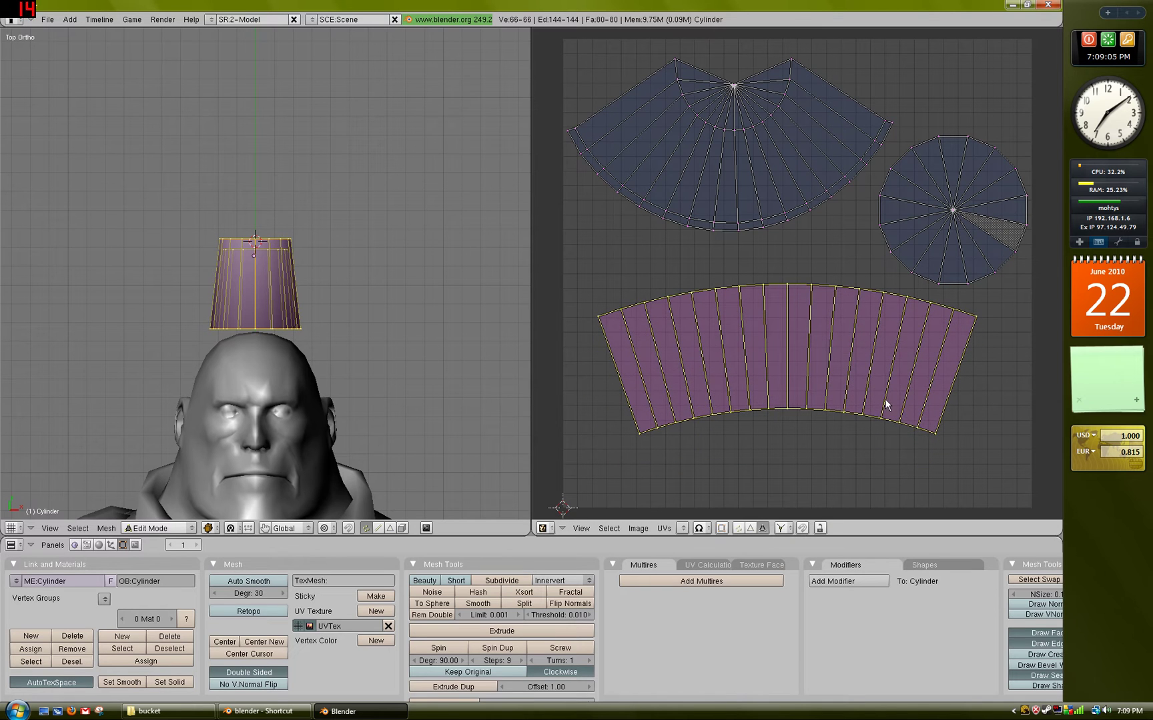
key("s")
left_click(950, 438)
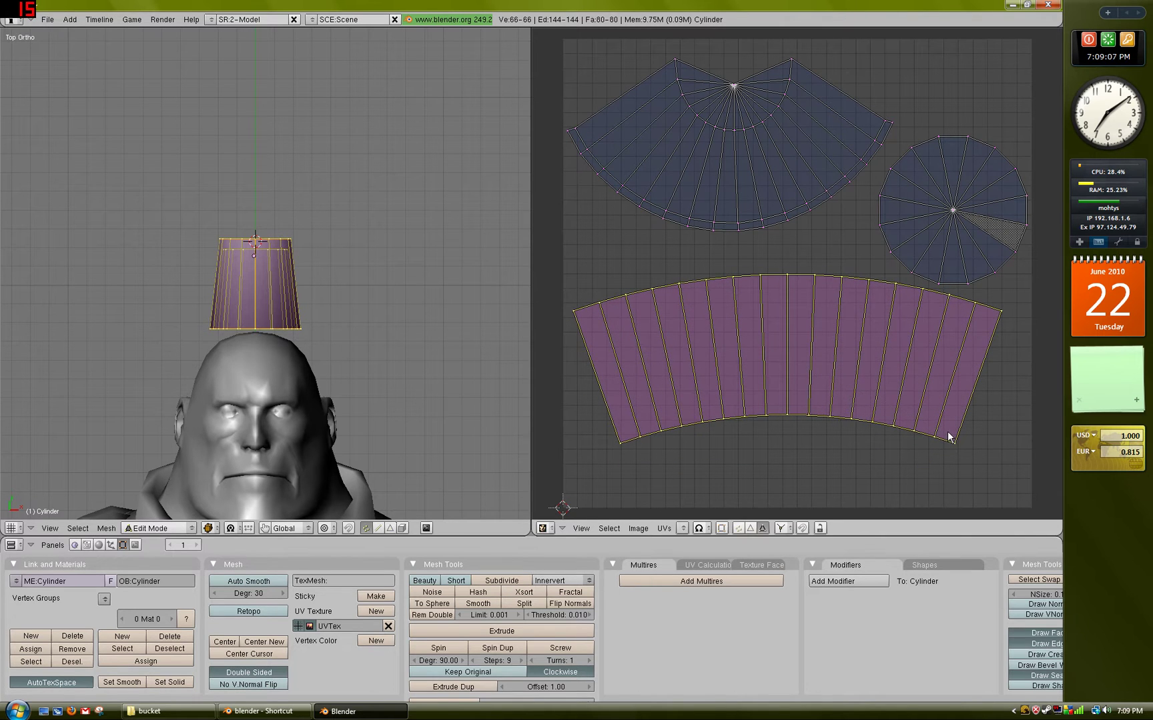
key("a")
key("l")
key("s")
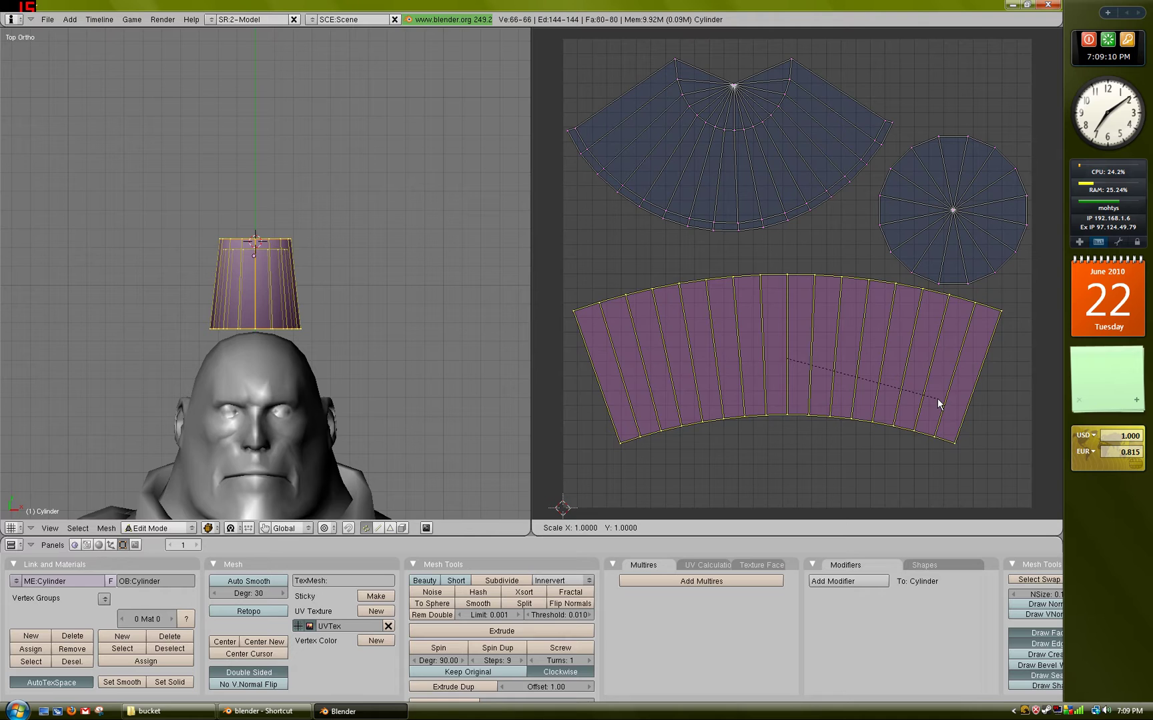
key("y")
left_click(931, 469)
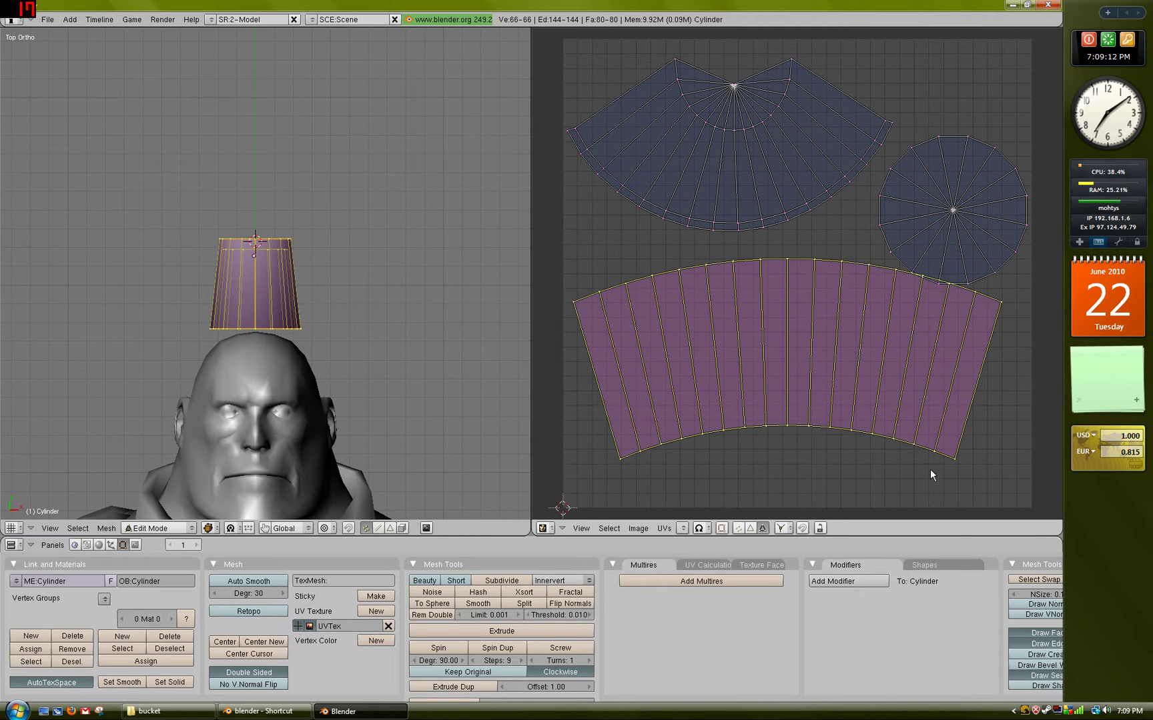
key("g")
left_click(887, 350)
key("a")
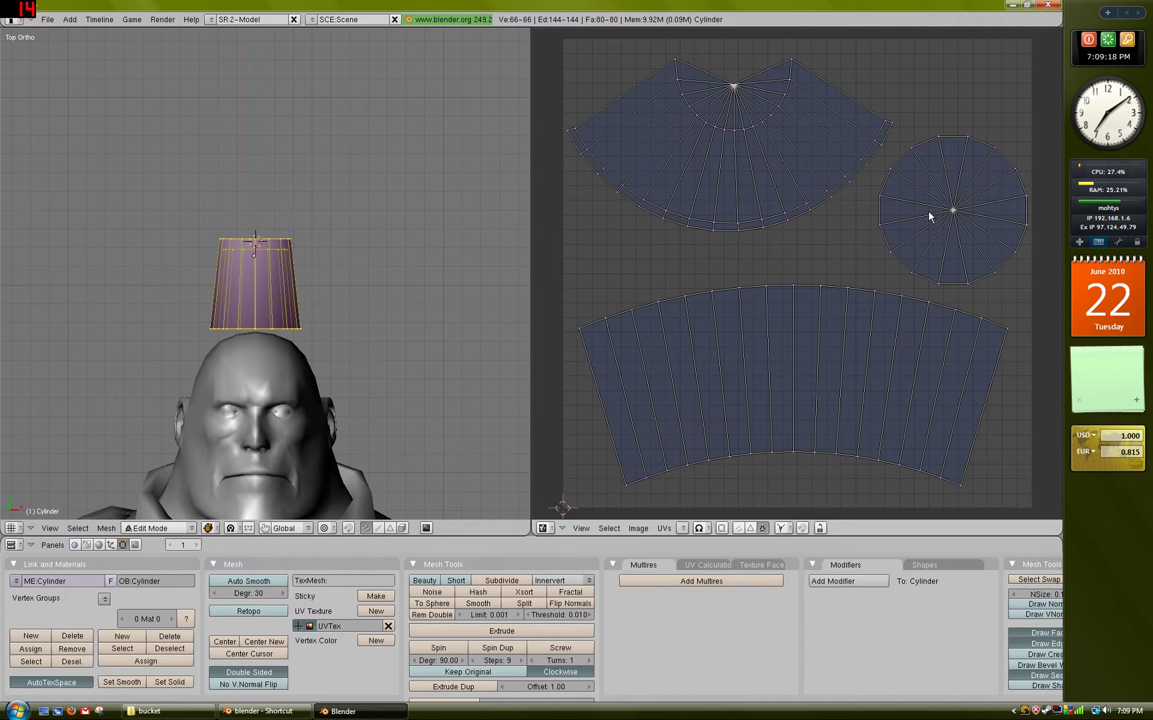
- Create a new 512×512 image in the UV/Image Editor
left_click(637, 528)
left_click(644, 515)
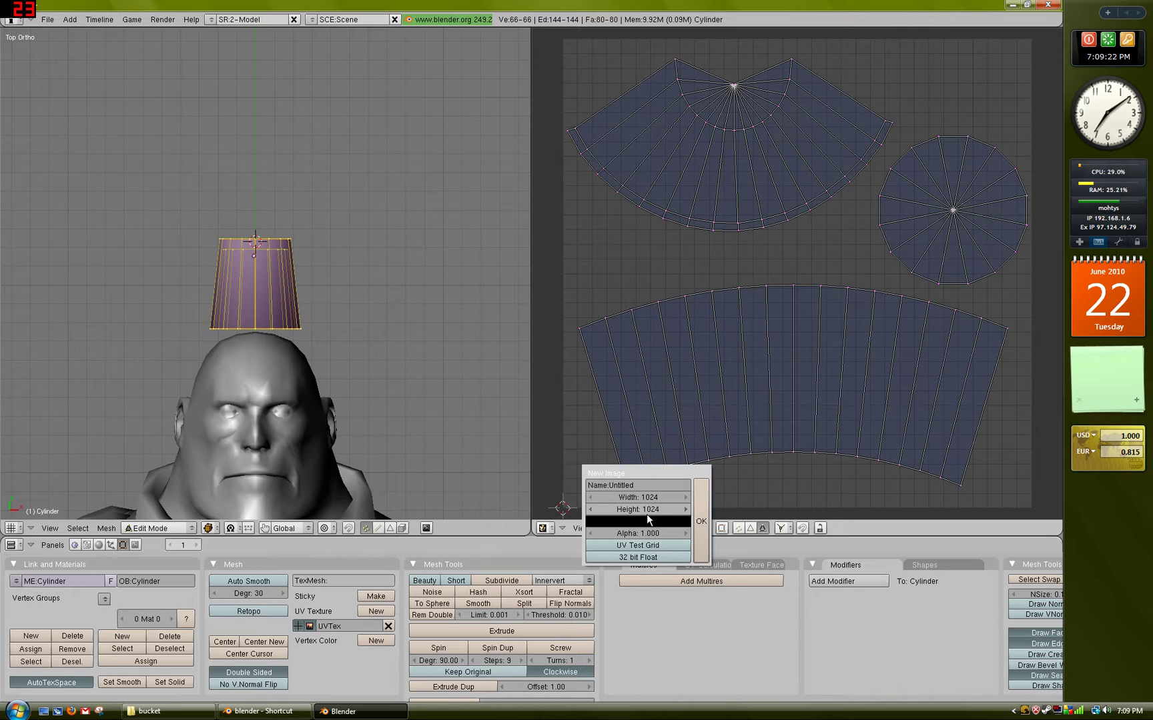
left_click(648, 497)
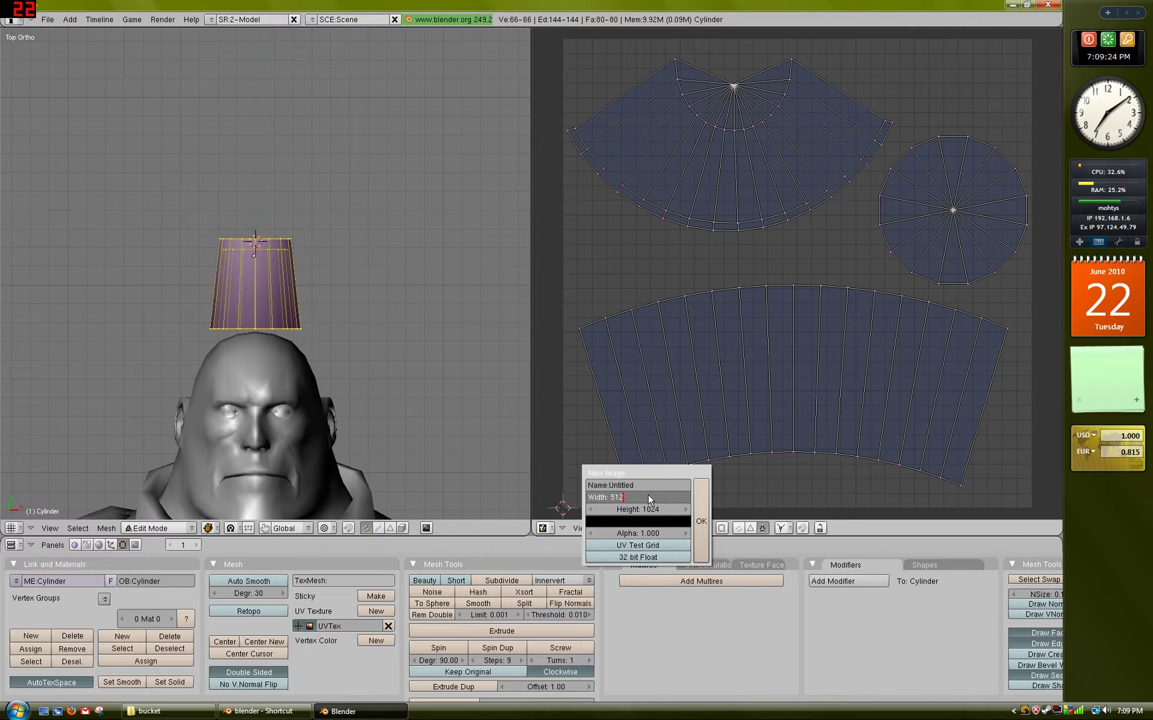
left_click(646, 509)
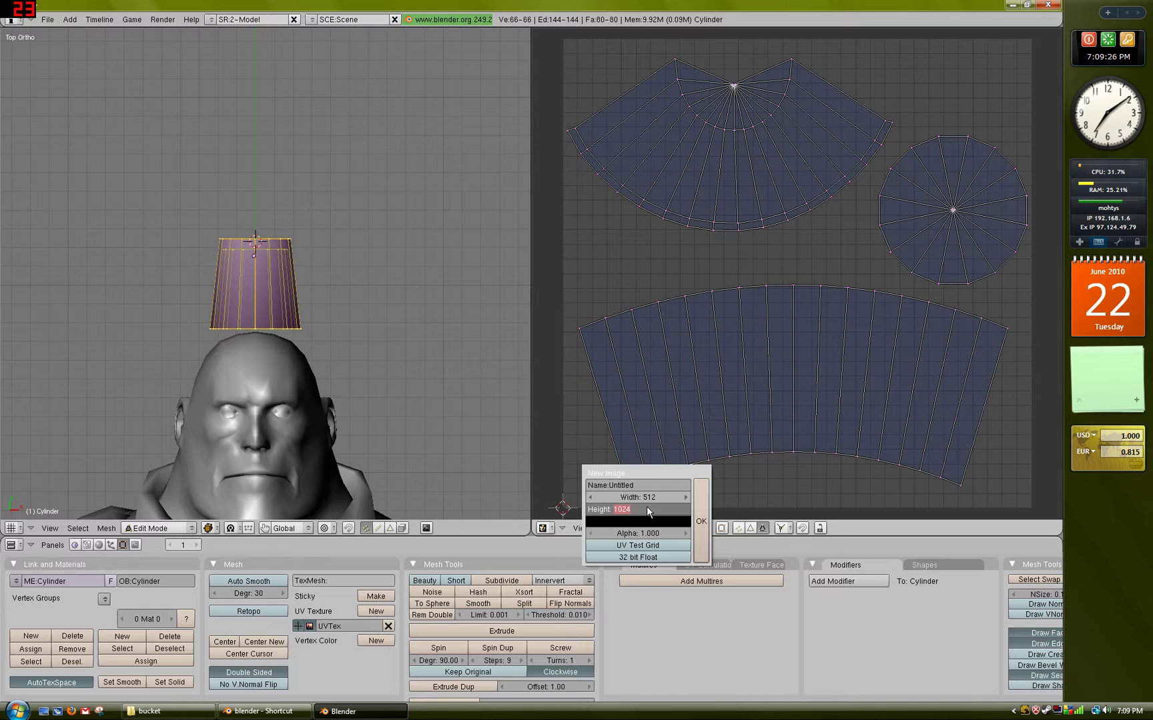
key("Return")
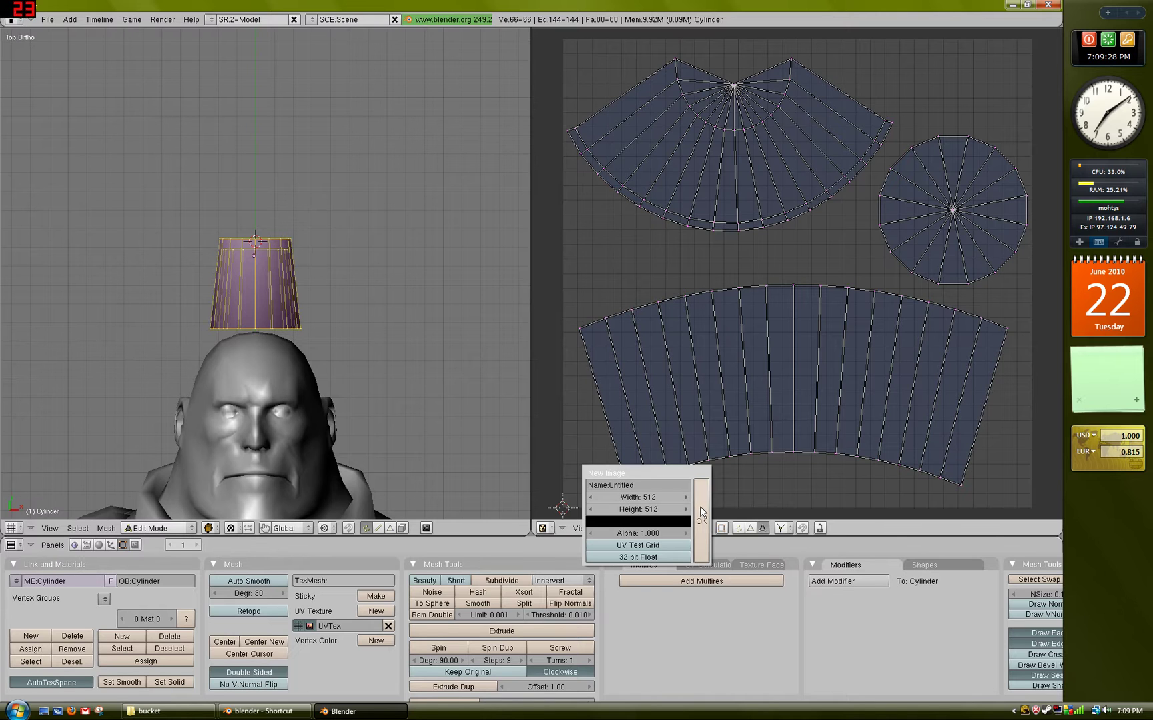
left_click(700, 515)
scroll(841, 313, "up", 1)
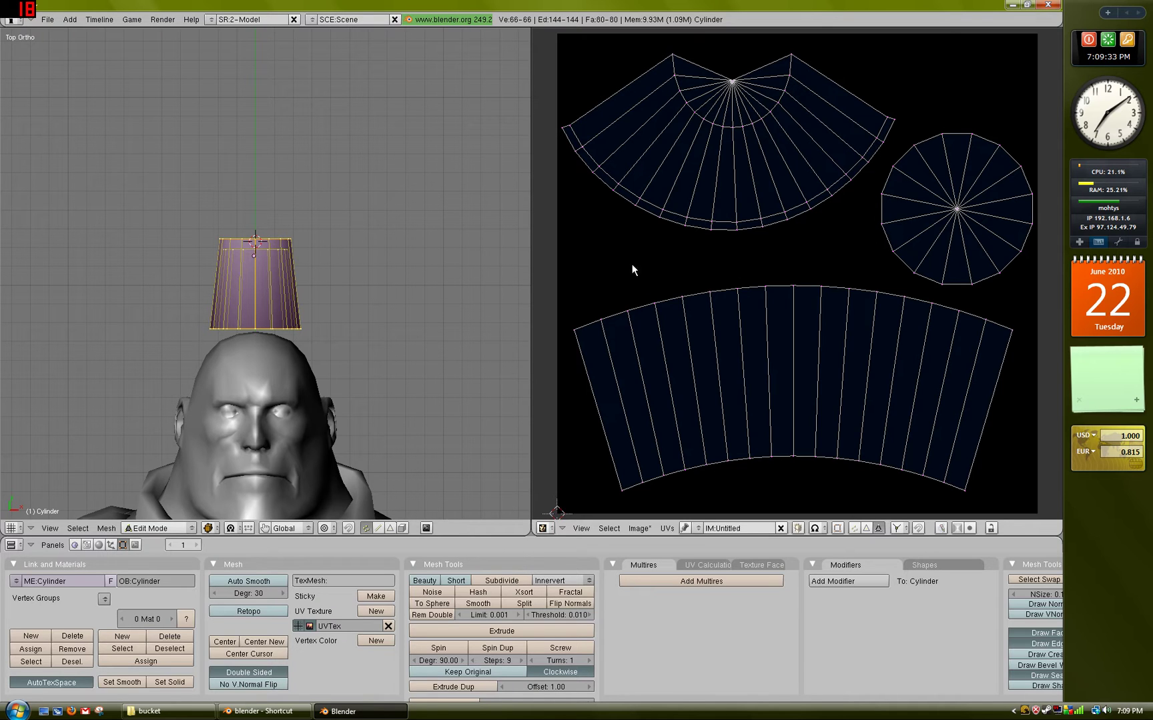
- Set the bake type to Ambient Occlusion in the render bake settings
left_click(134, 545)
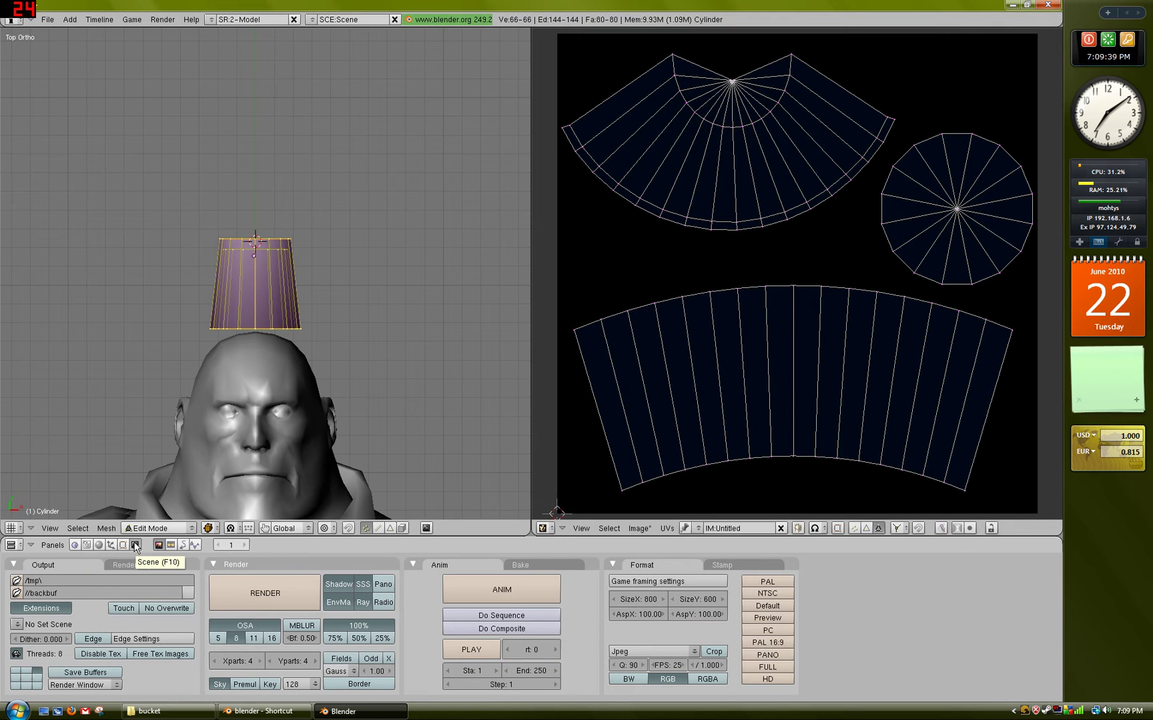
left_click(554, 565)
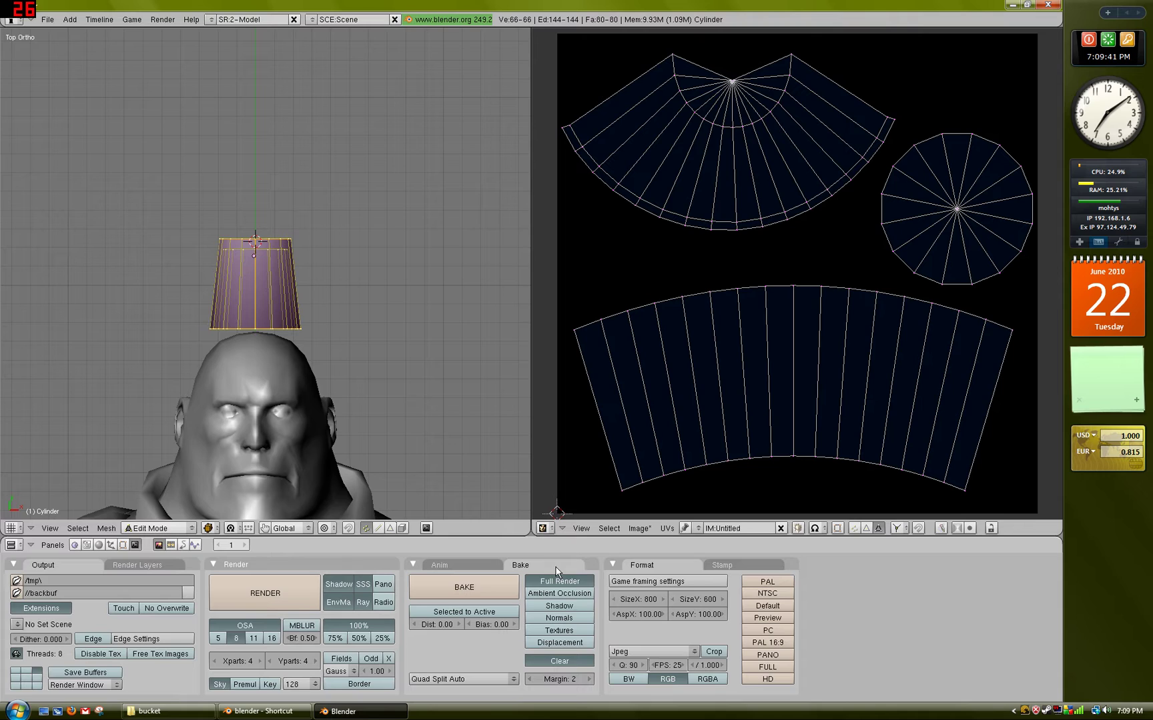
left_click(560, 593)
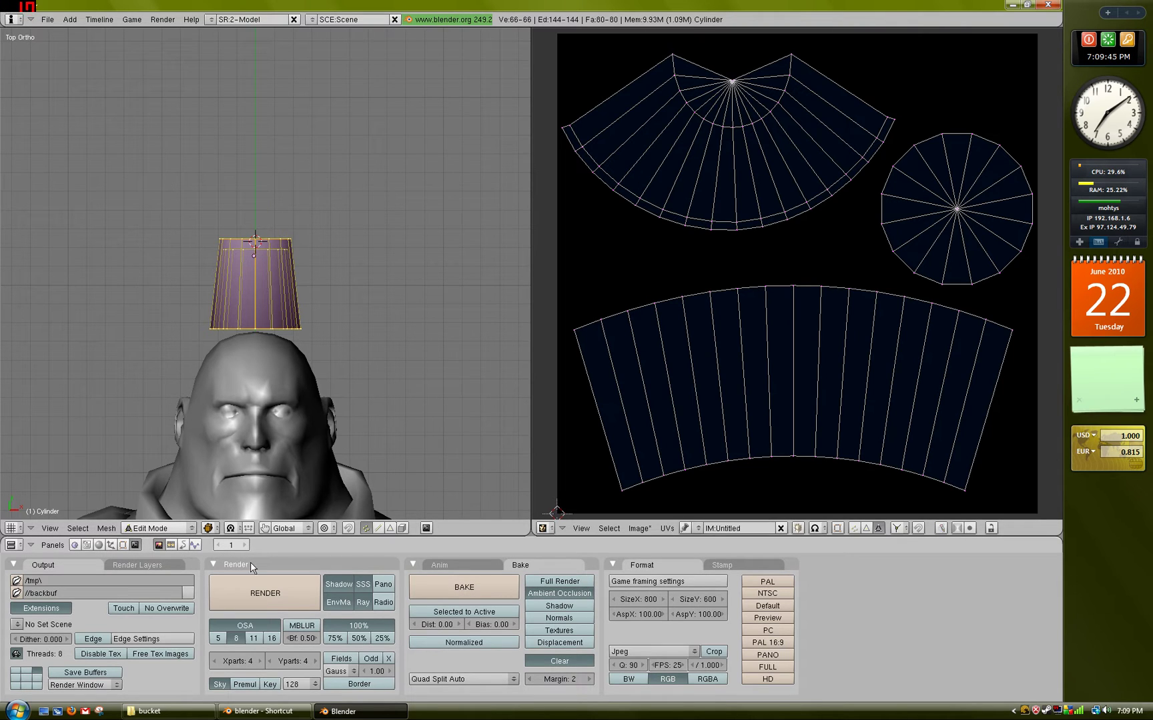
left_click(98, 546)
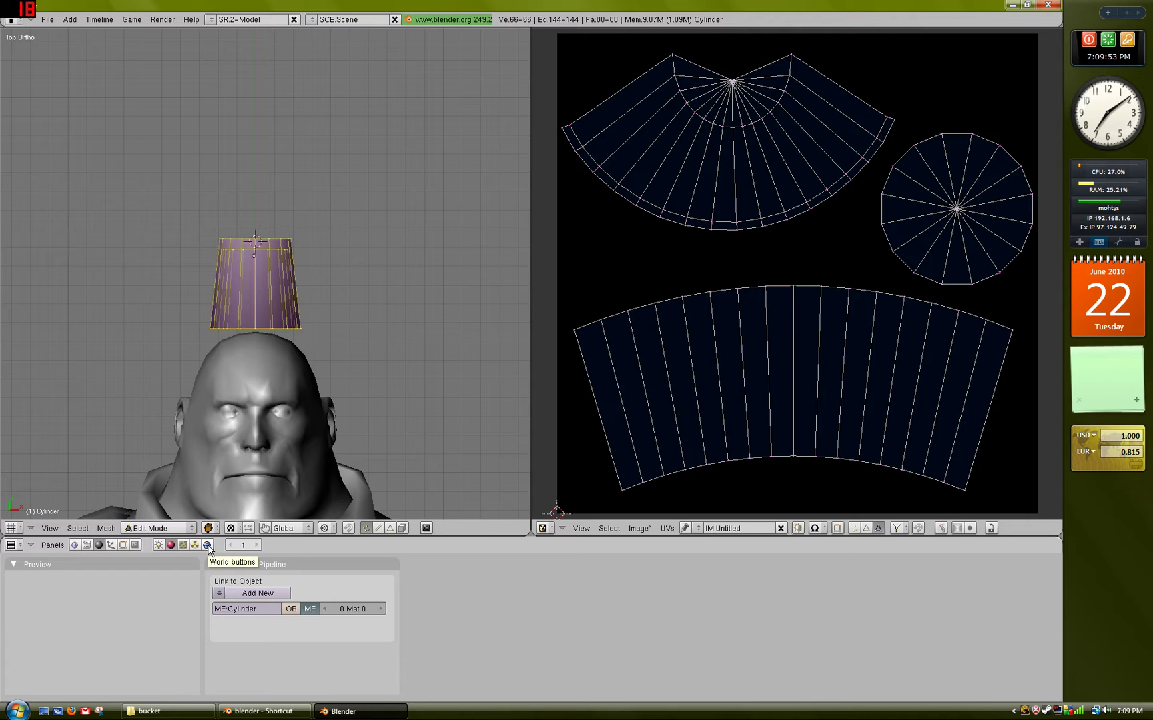
- Turn on world Ambient Occlusion with Approximate gathering, Pixel Cache, and Correction 1.000
left_click(183, 545)
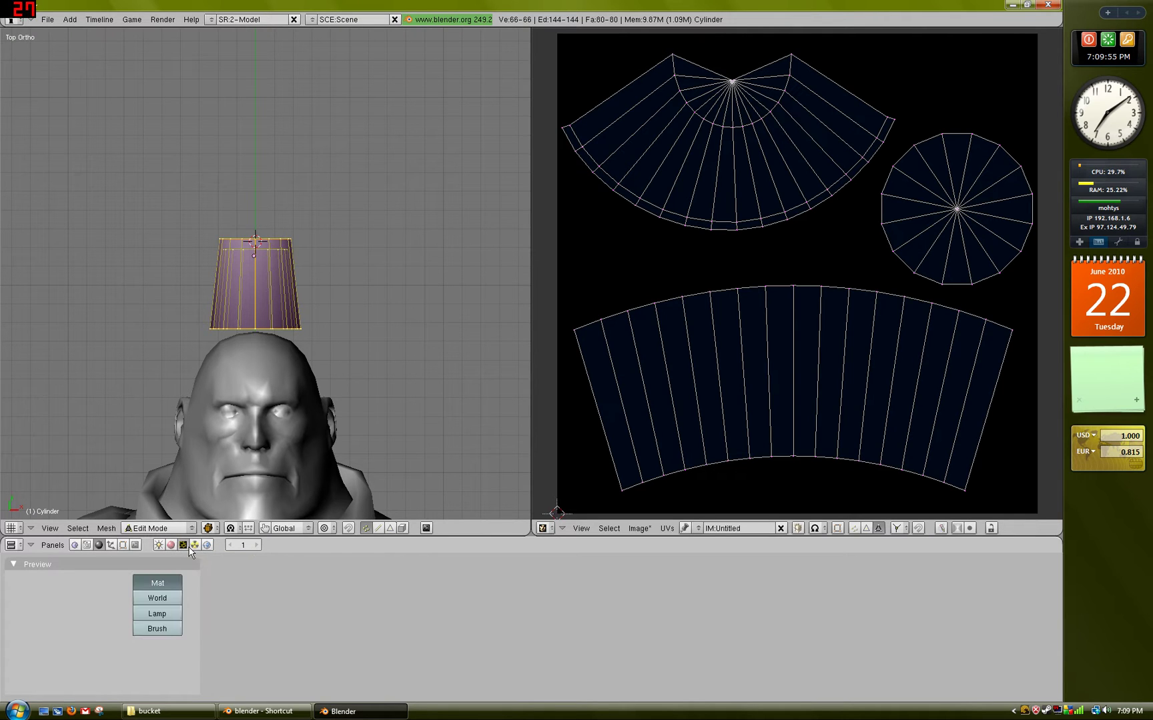
left_click(207, 546)
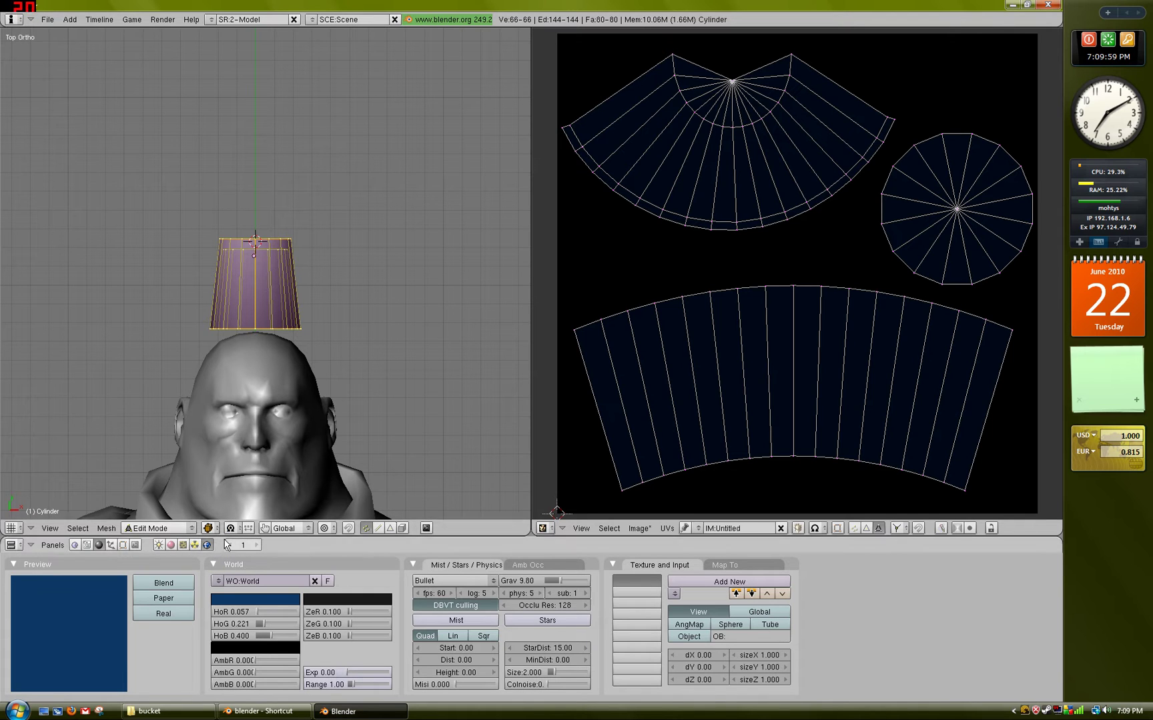
left_click(540, 566)
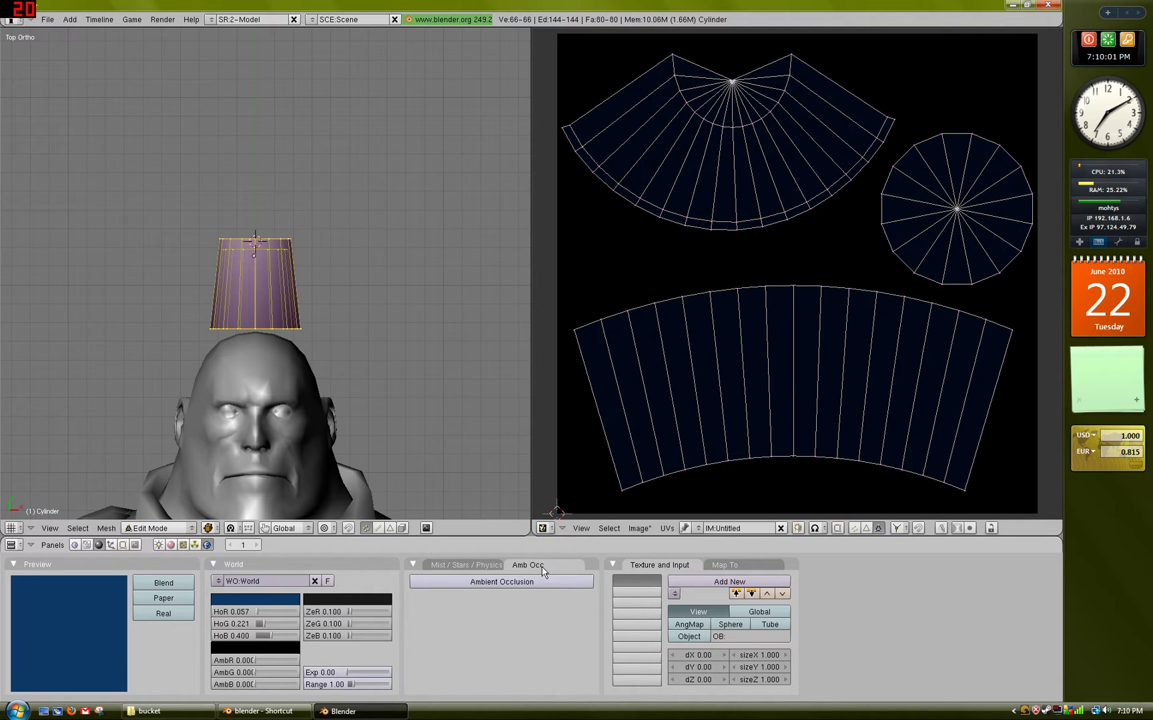
left_click(538, 580)
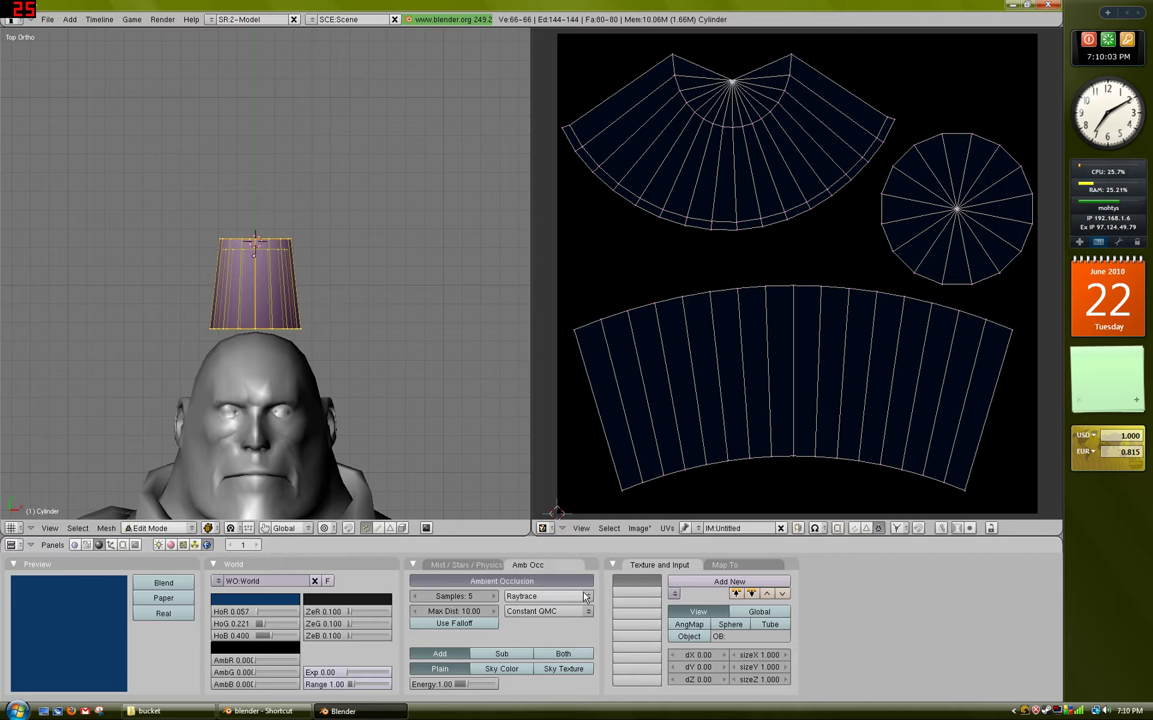
left_click(579, 596)
left_click(541, 573)
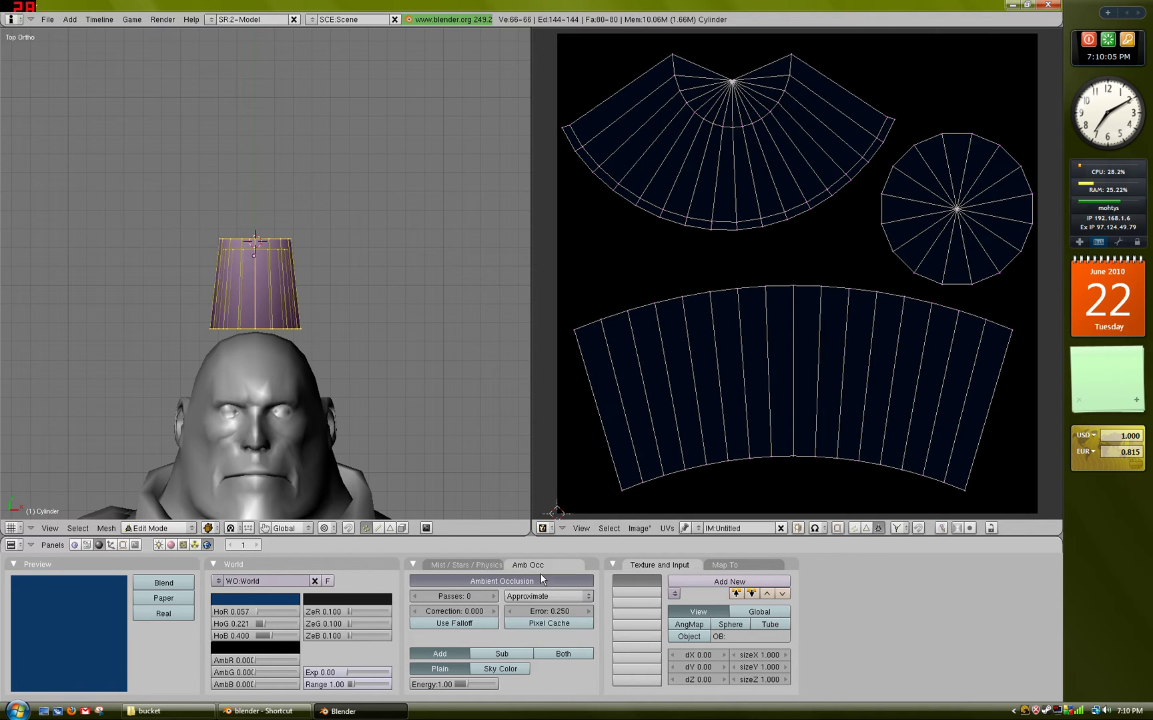
left_click(543, 623)
left_click_drag(473, 609, 658, 609)
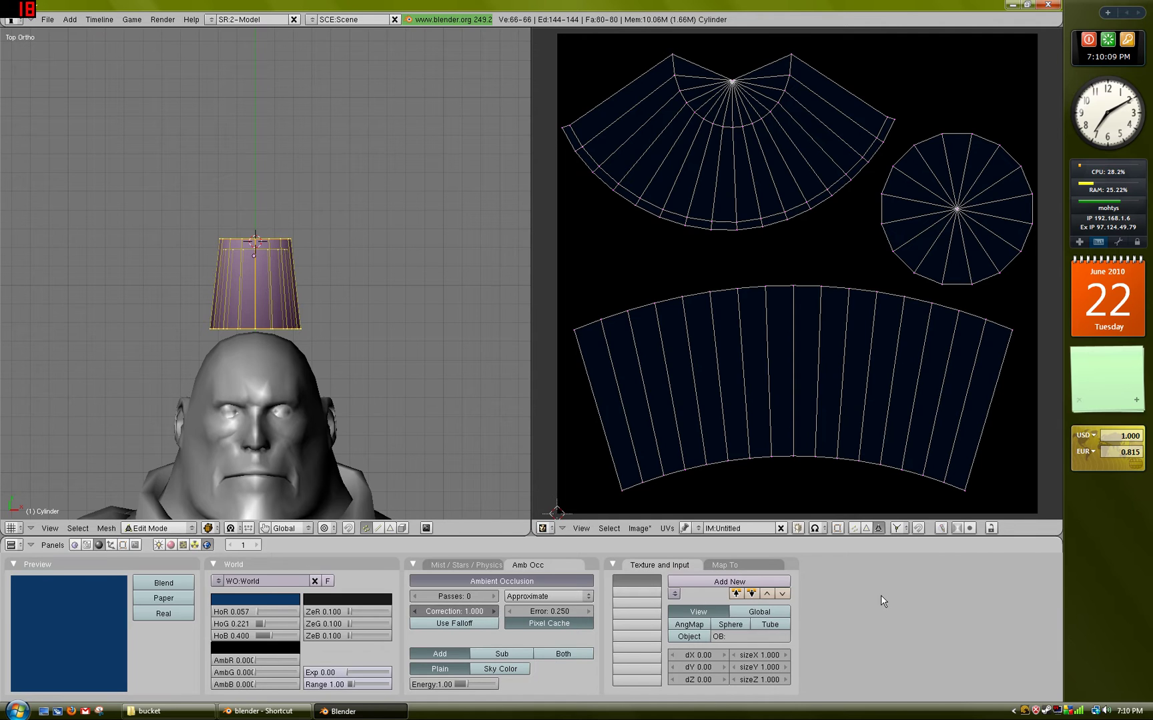
- Bake ambient occlusion onto the new image and return to Object Mode
left_click(135, 545)
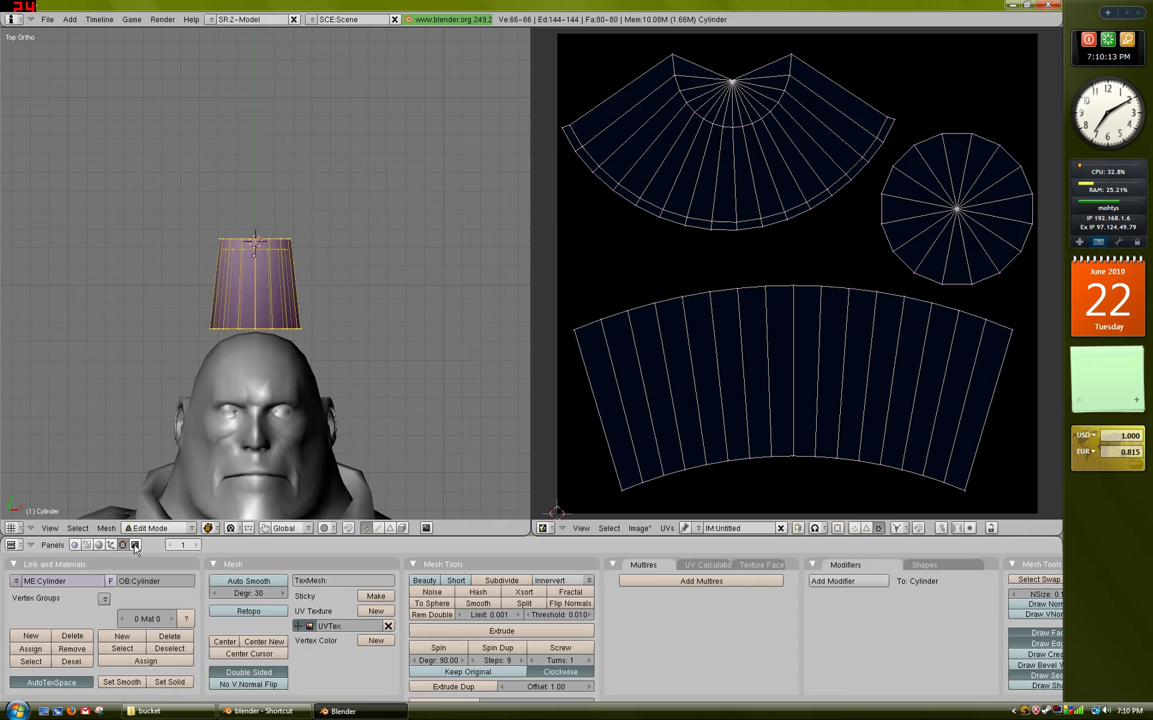
left_click(135, 546)
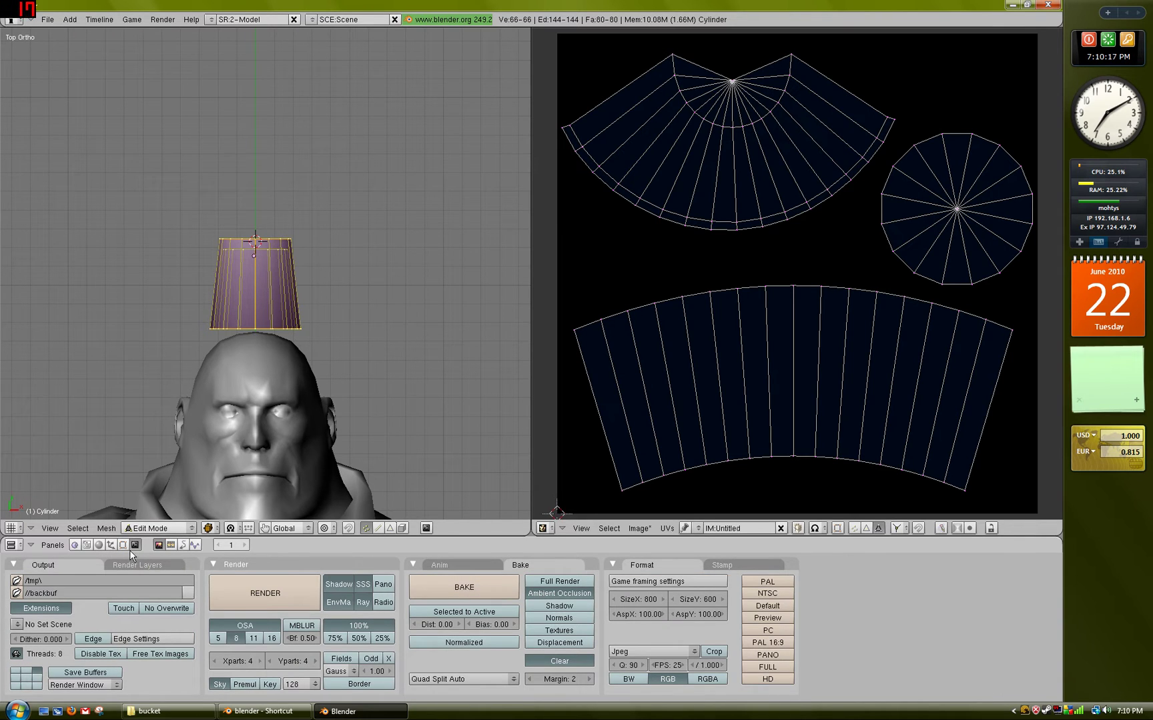
left_click(465, 587)
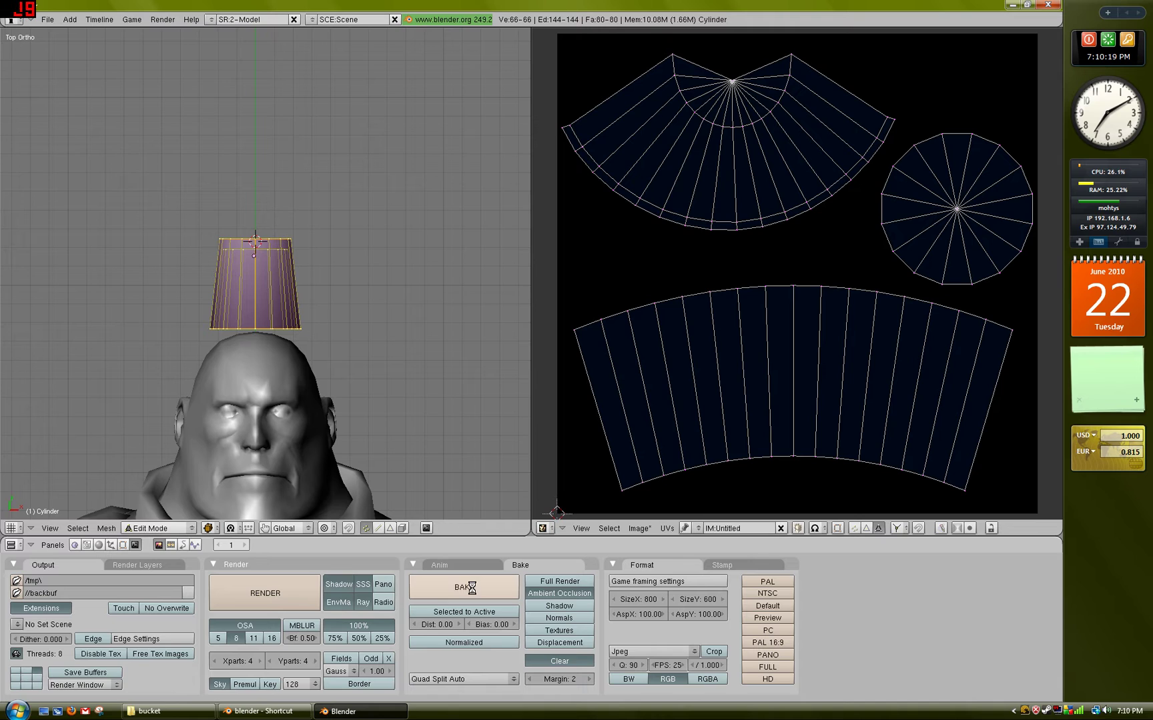
key("Tab")
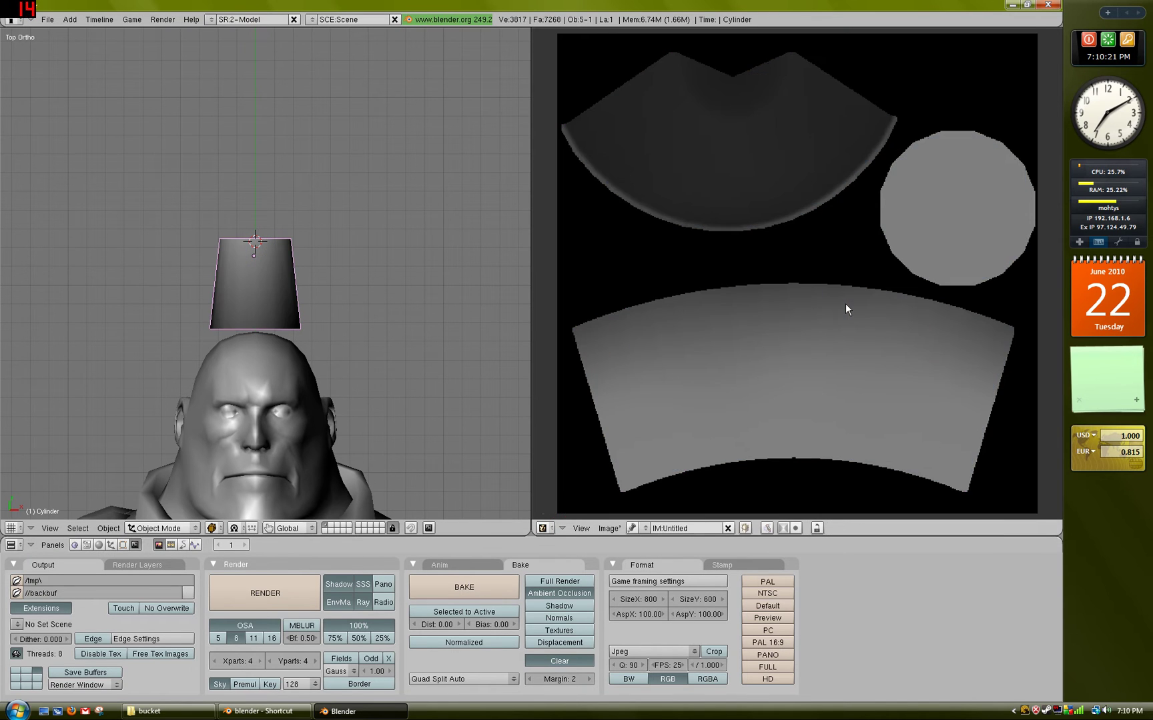
- Switch the viewport to Solid shading and frame the head and hat straight on
scroll(846, 305, "down", 1)
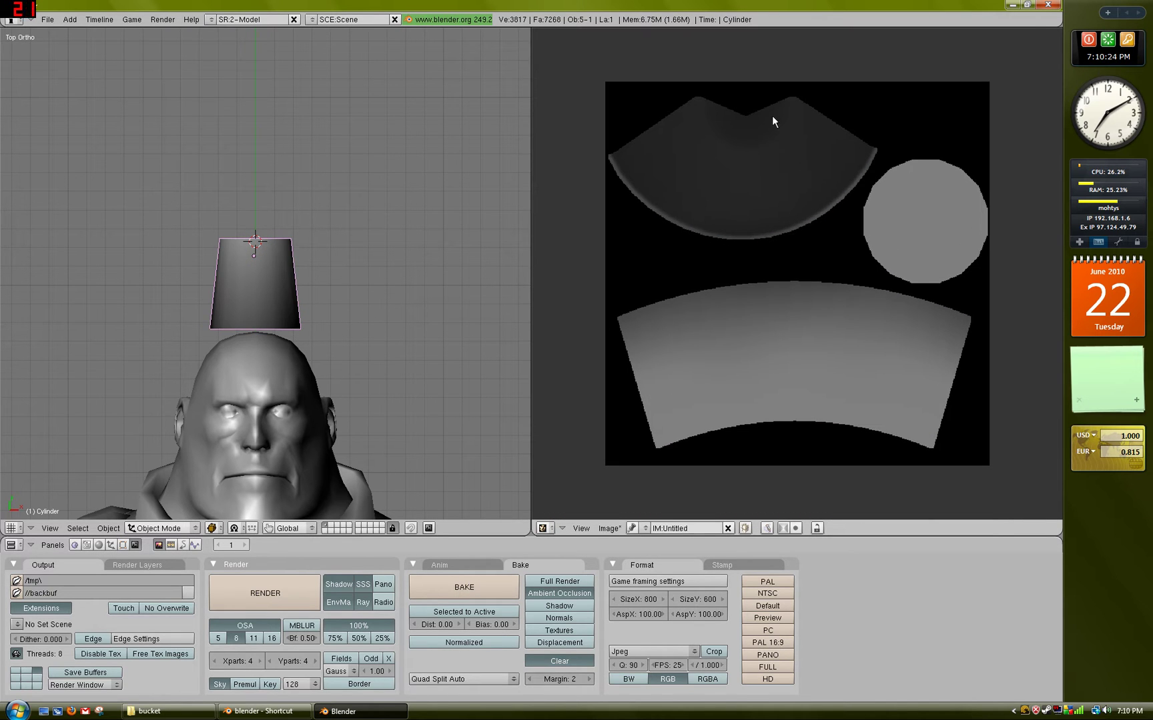
left_click(211, 528)
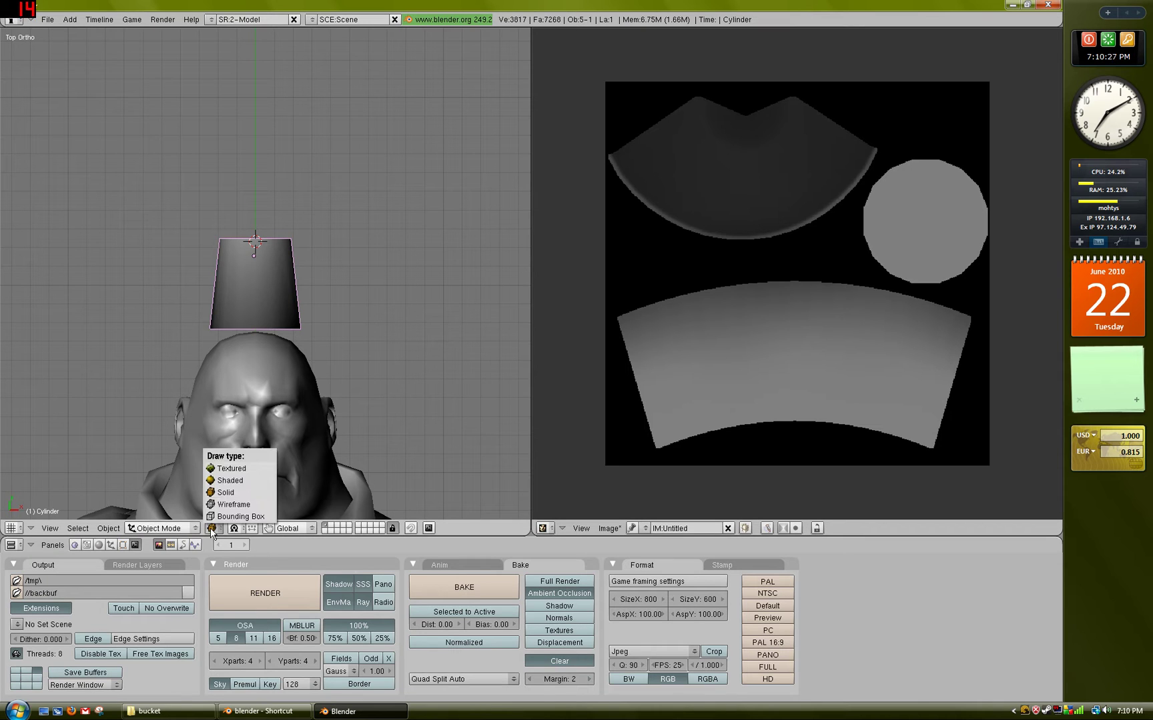
left_click(233, 468)
mouse_move(235, 465)
middle_mouse_down()
mouse_move(270, 309)
mouse_move(162, 341)
mouse_move(122, 412)
mouse_move(274, 292)
mouse_move(273, 255)
mouse_move(240, 187)
mouse_move(152, 161)
mouse_move(309, 133)
mouse_move(321, 190)
mouse_move(315, 351)
middle_mouse_up()
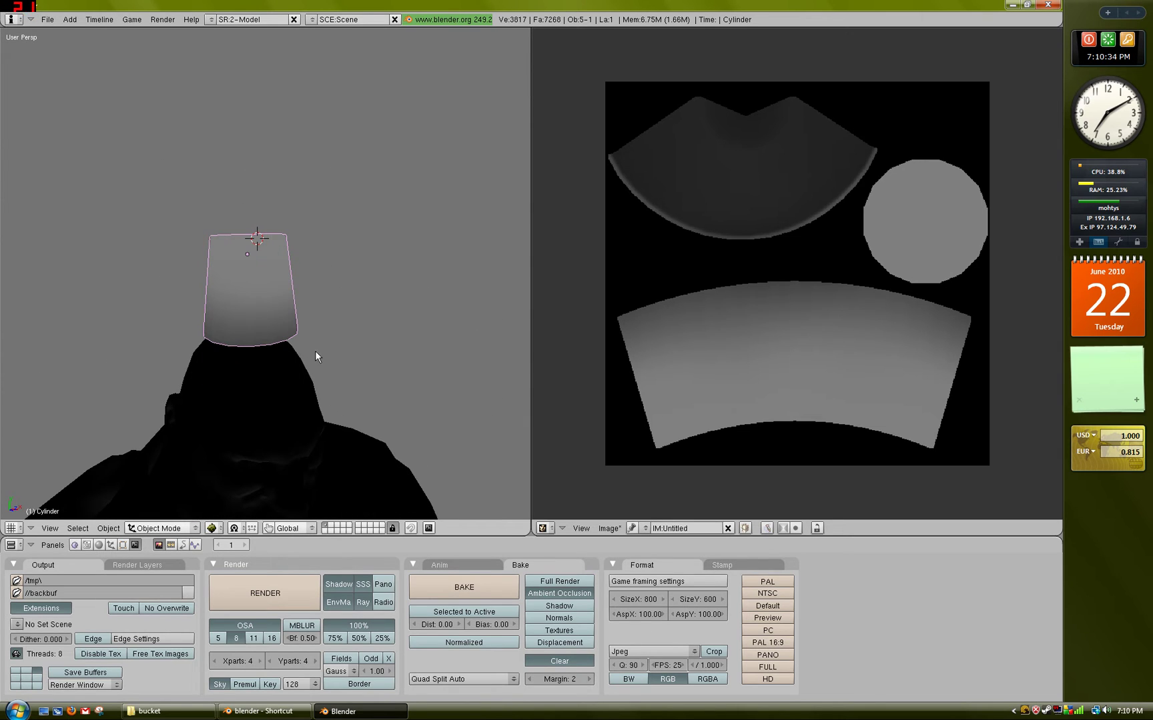
left_click(213, 528)
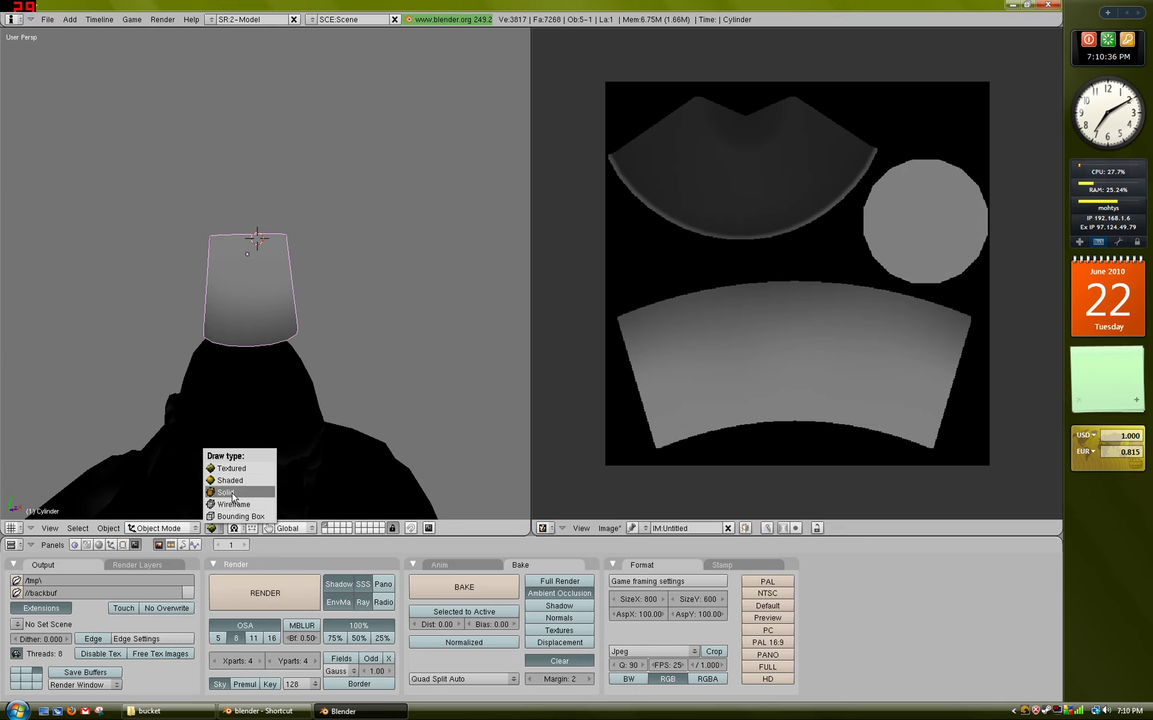
left_click(238, 497)
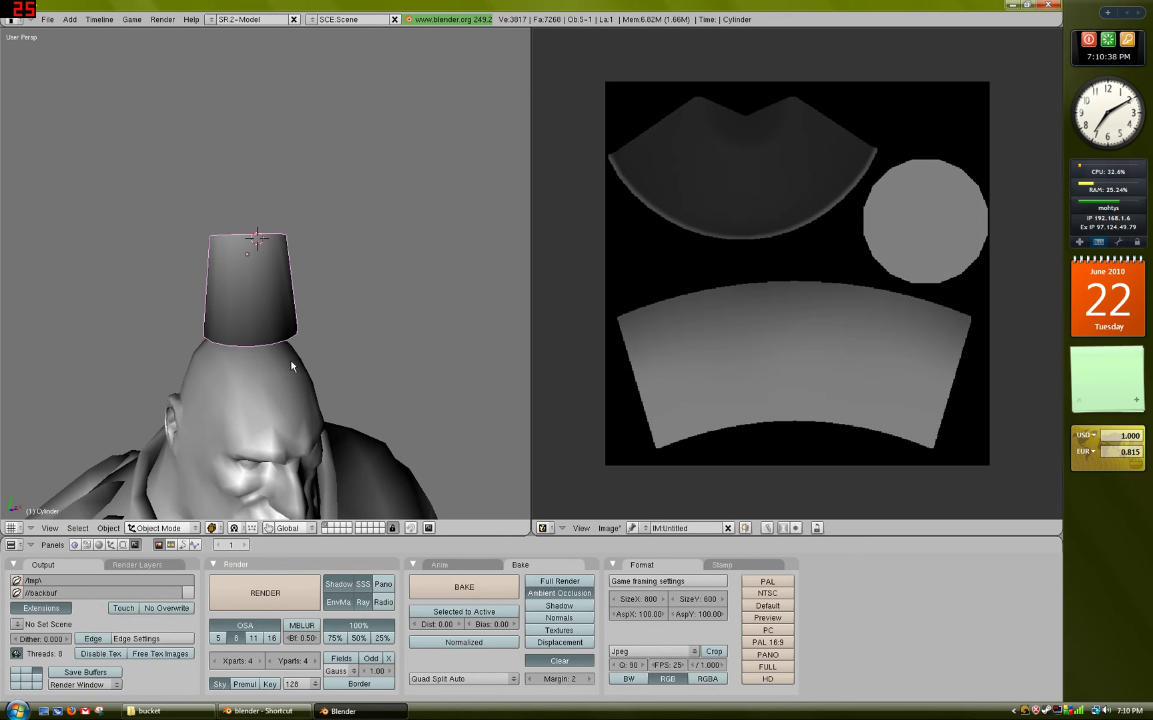
key("KP_7")
middle_click_drag(270, 346, 269, 295, "shift")
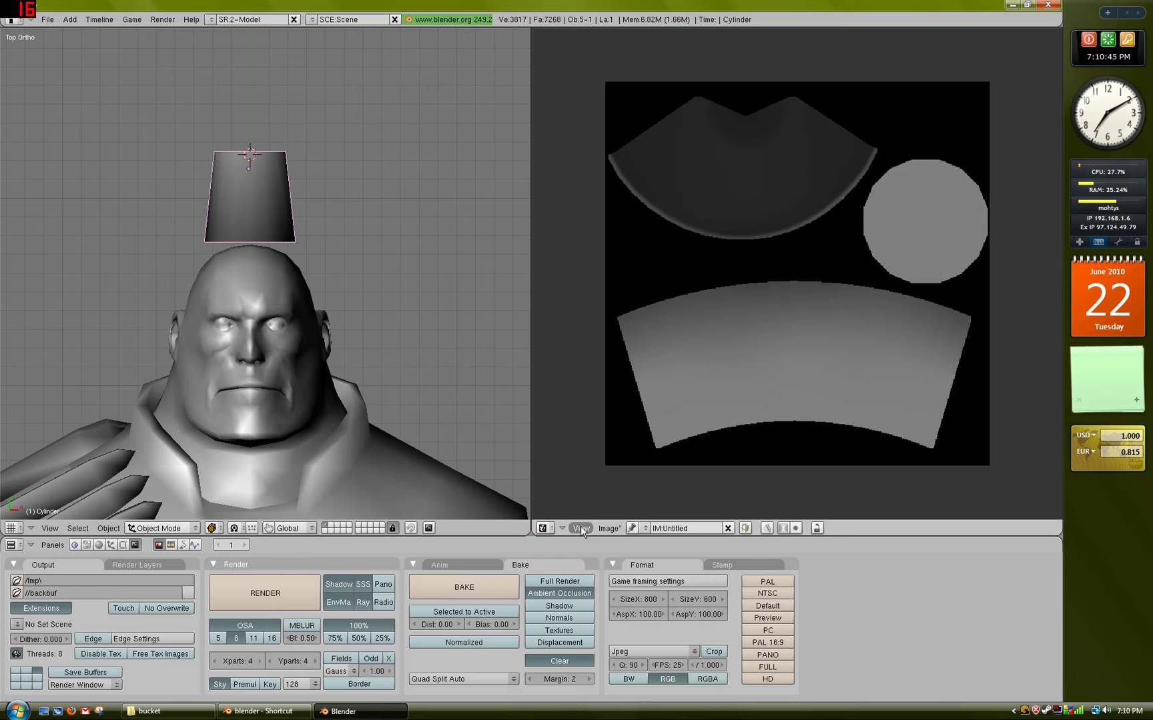
- Use Image > Save As to store the AO bake as bucket_ao in Desktop\bucket
key("Tab")
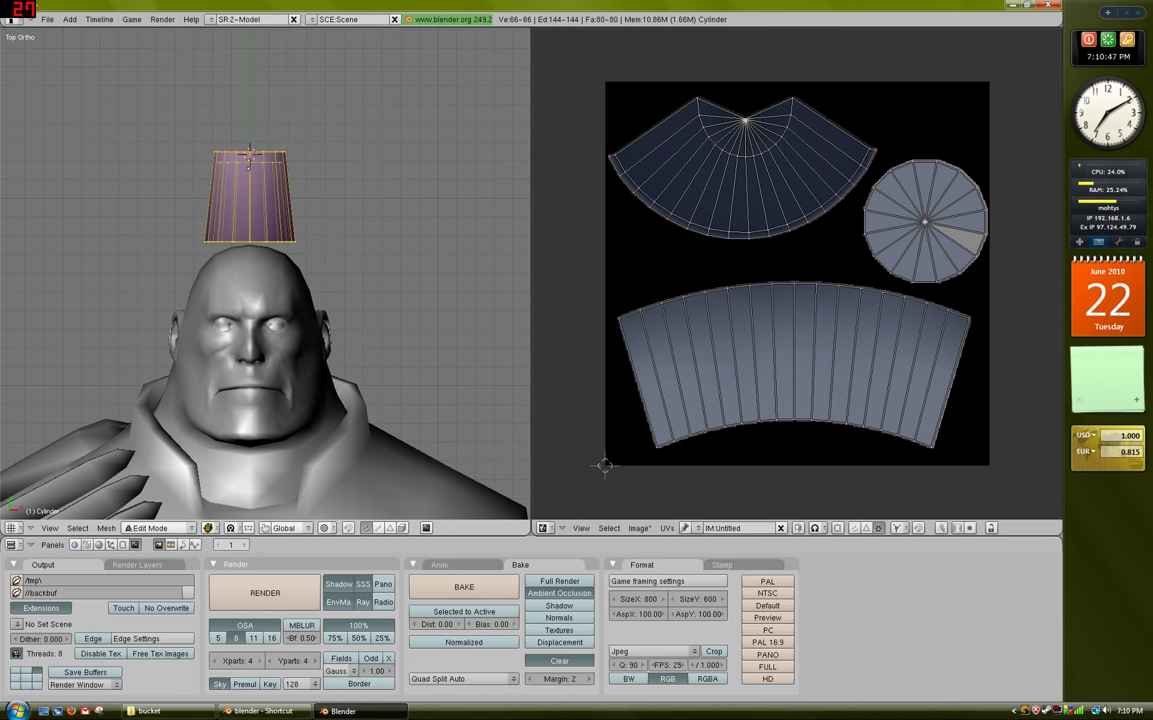
left_click(639, 528)
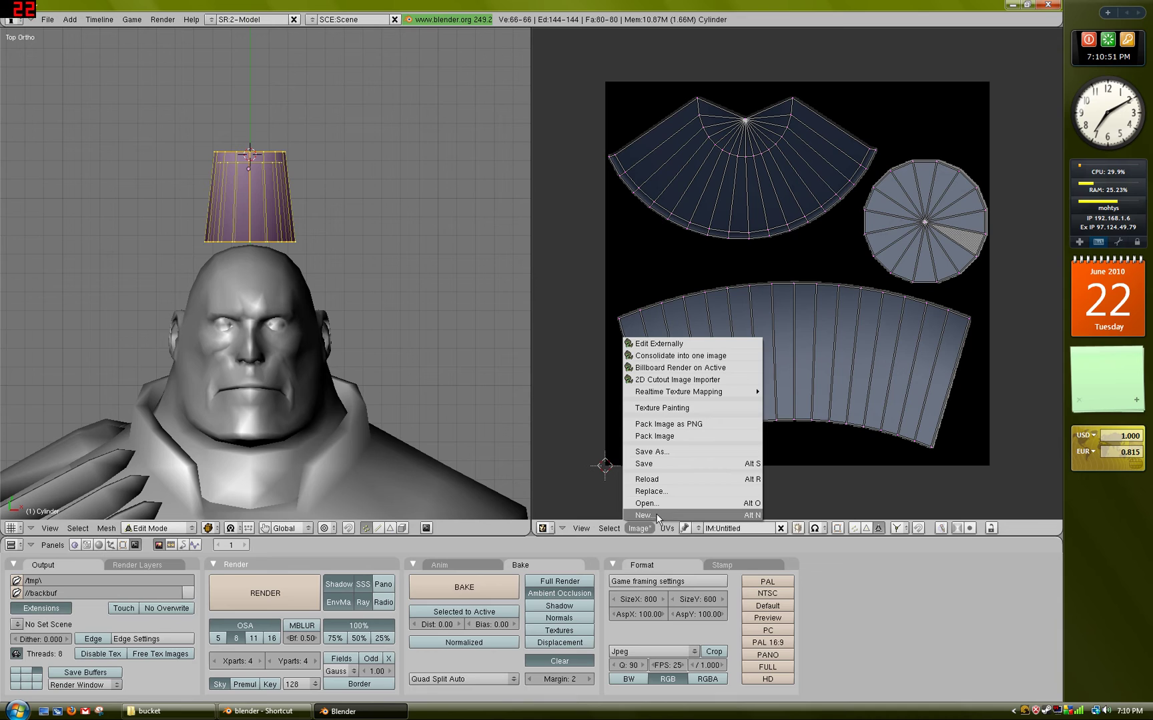
left_click(639, 528)
left_click(673, 455)
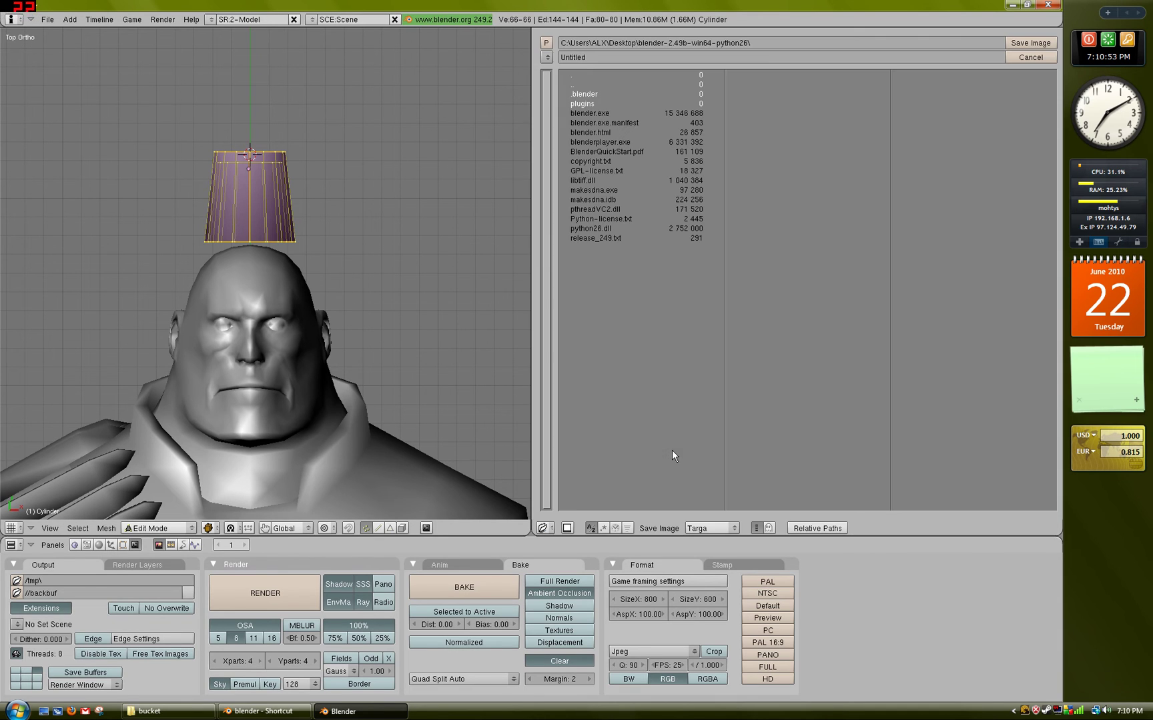
left_click(547, 57)
left_click(600, 141)
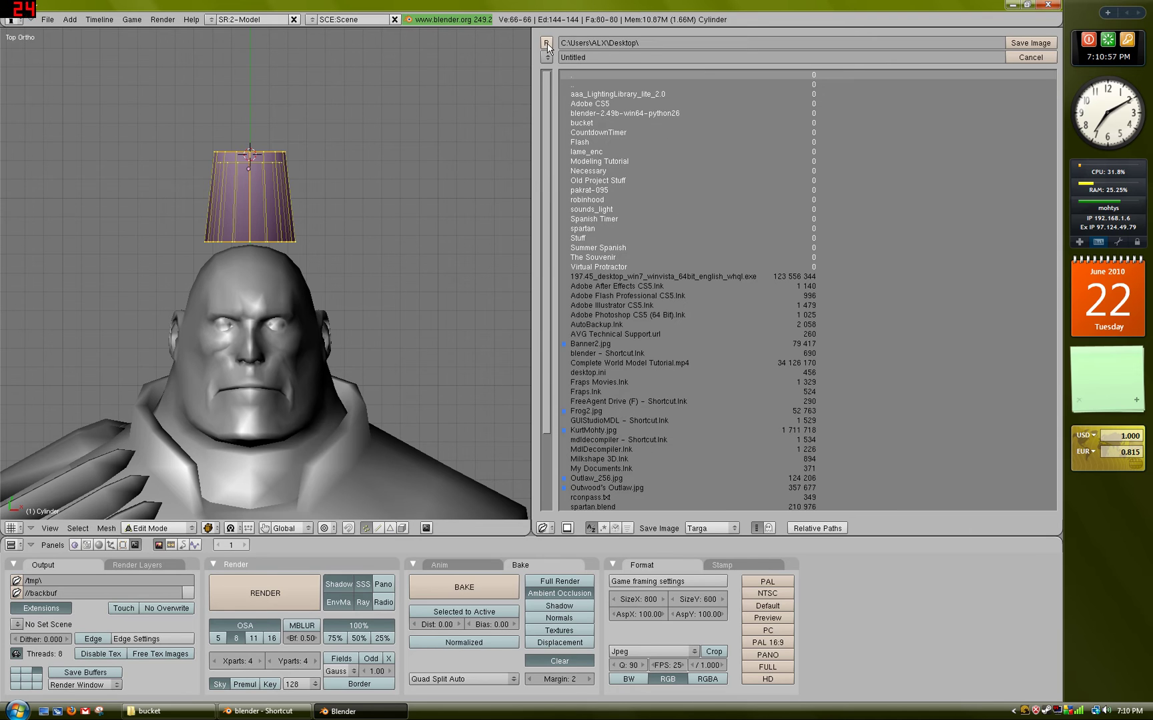
left_click(617, 122)
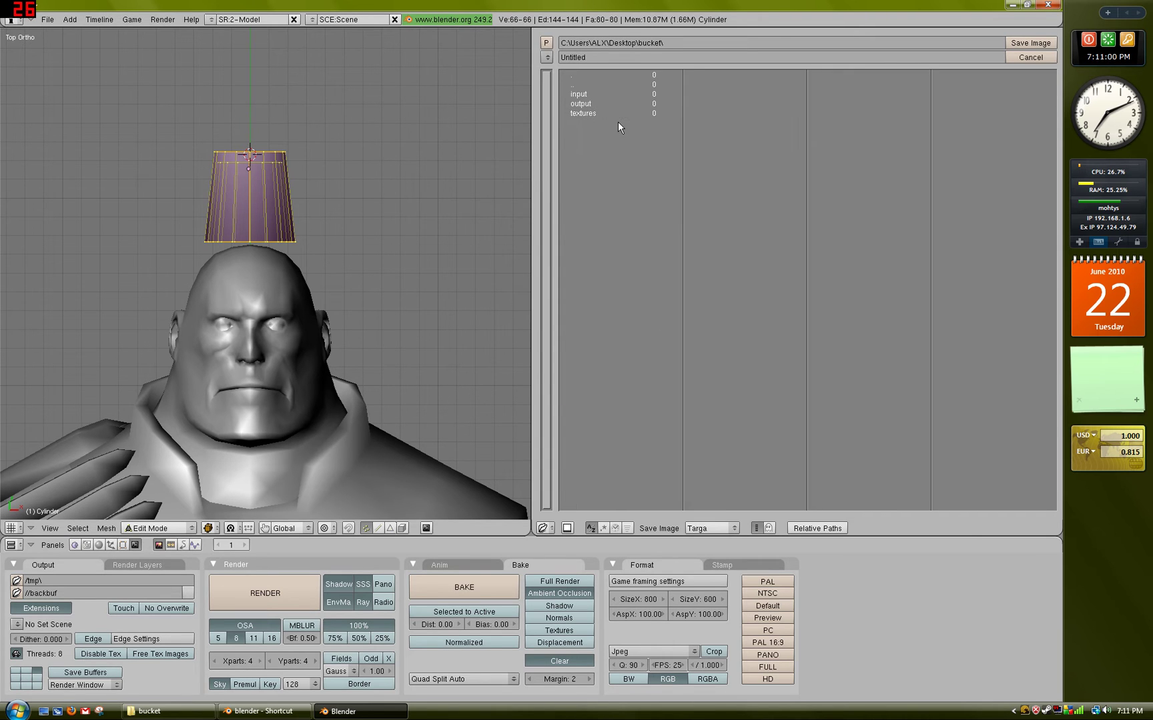
left_click(634, 58)
type("buck")
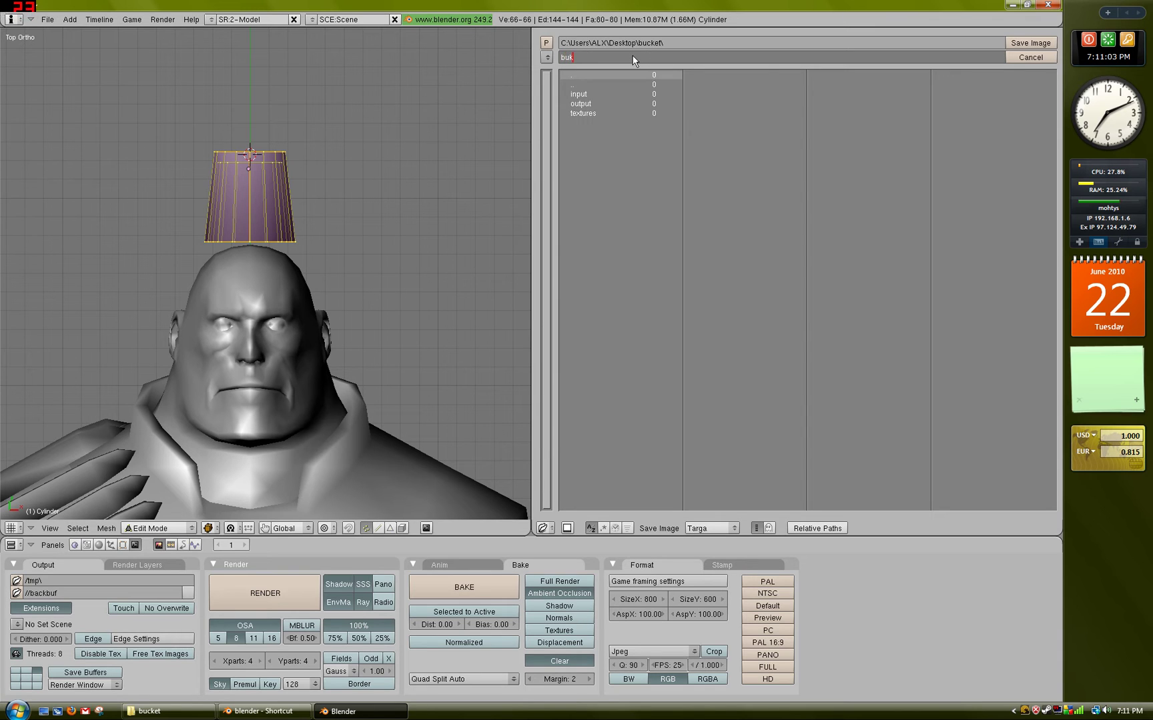
type("et_ao")
key("Return")
left_click(1030, 43)
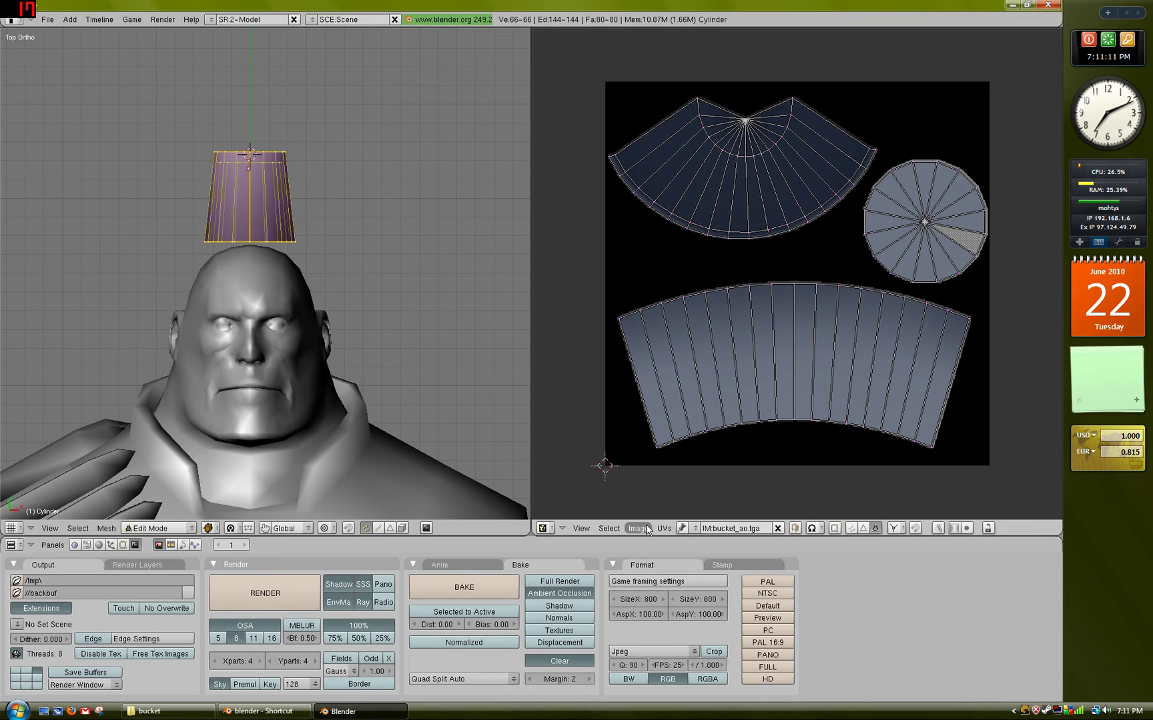
- Select all the cylinder's UVs and start a Save UV Face Layout export with default settings
key("a")
key("a")
key("a")
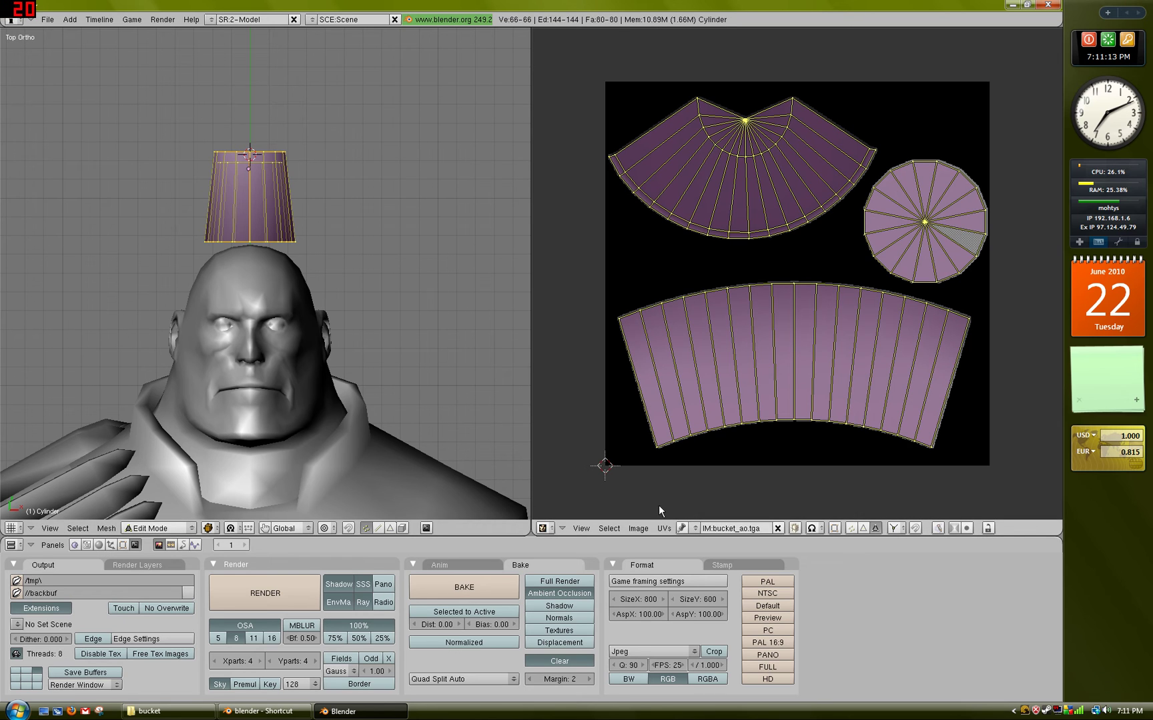
left_click(638, 528)
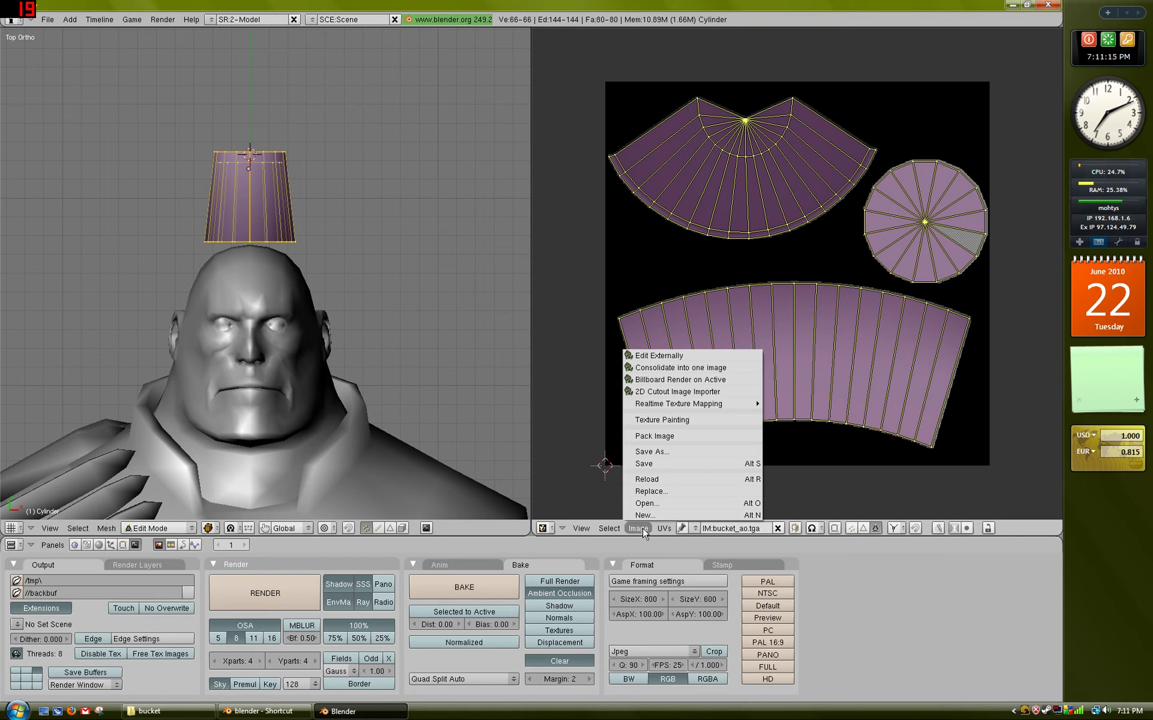
left_click(664, 528)
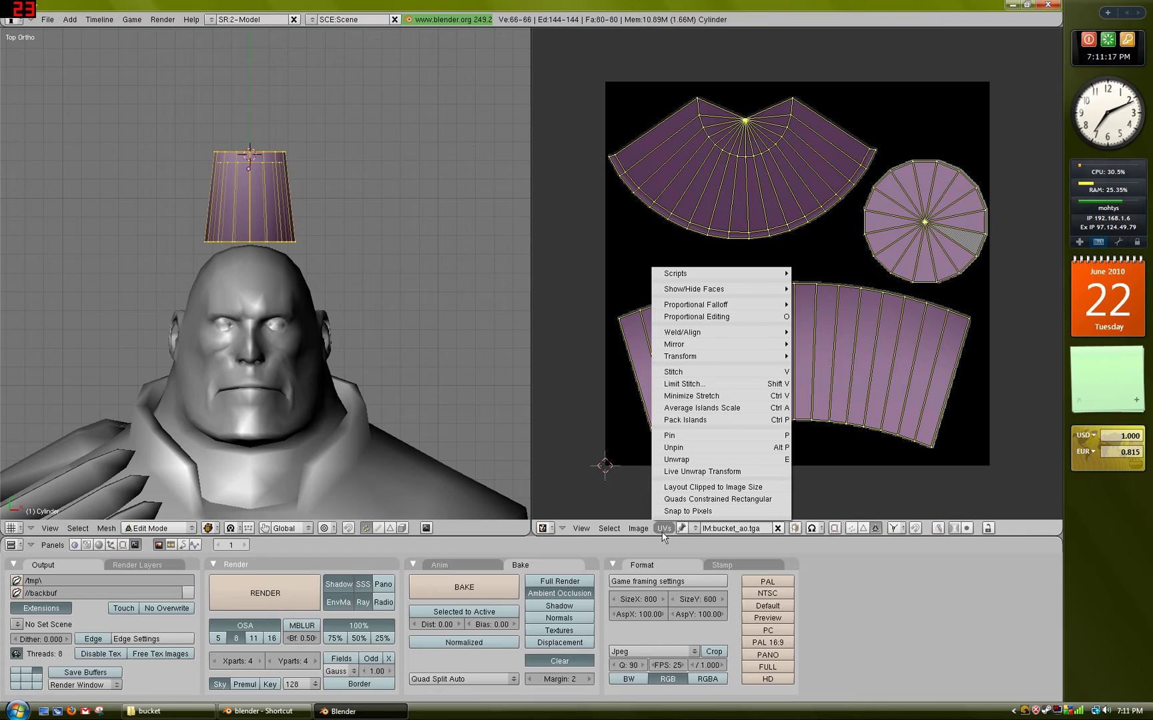
mouse_move(696, 271)
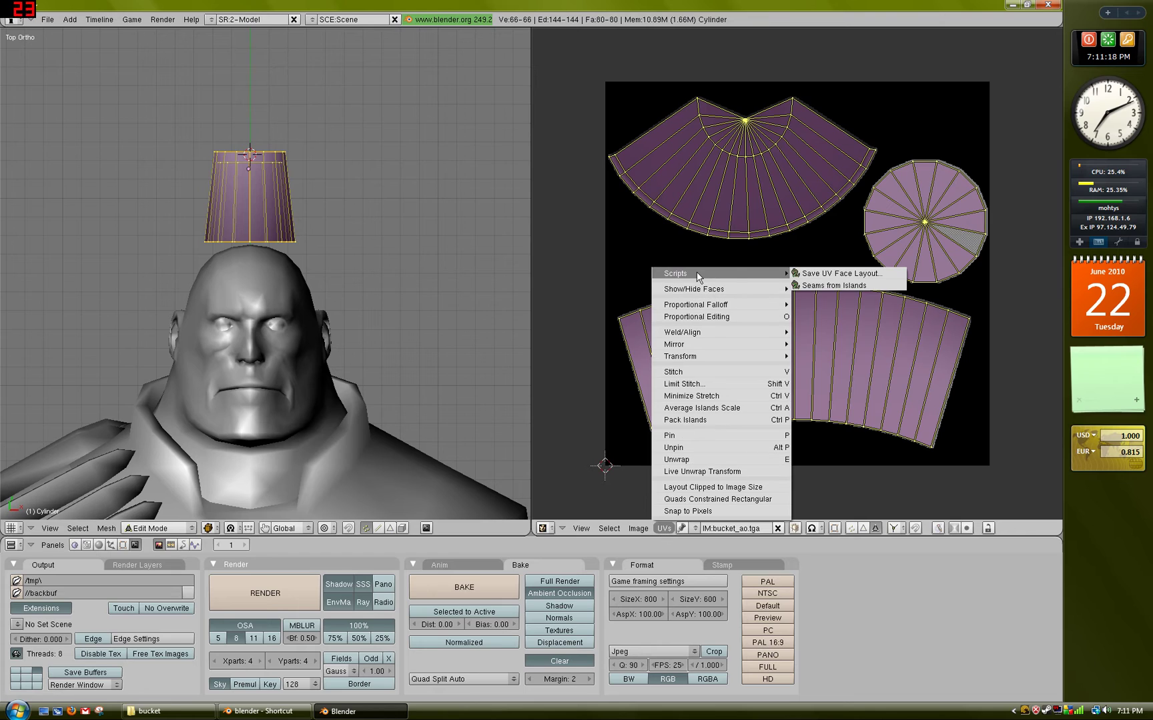
left_click(860, 274)
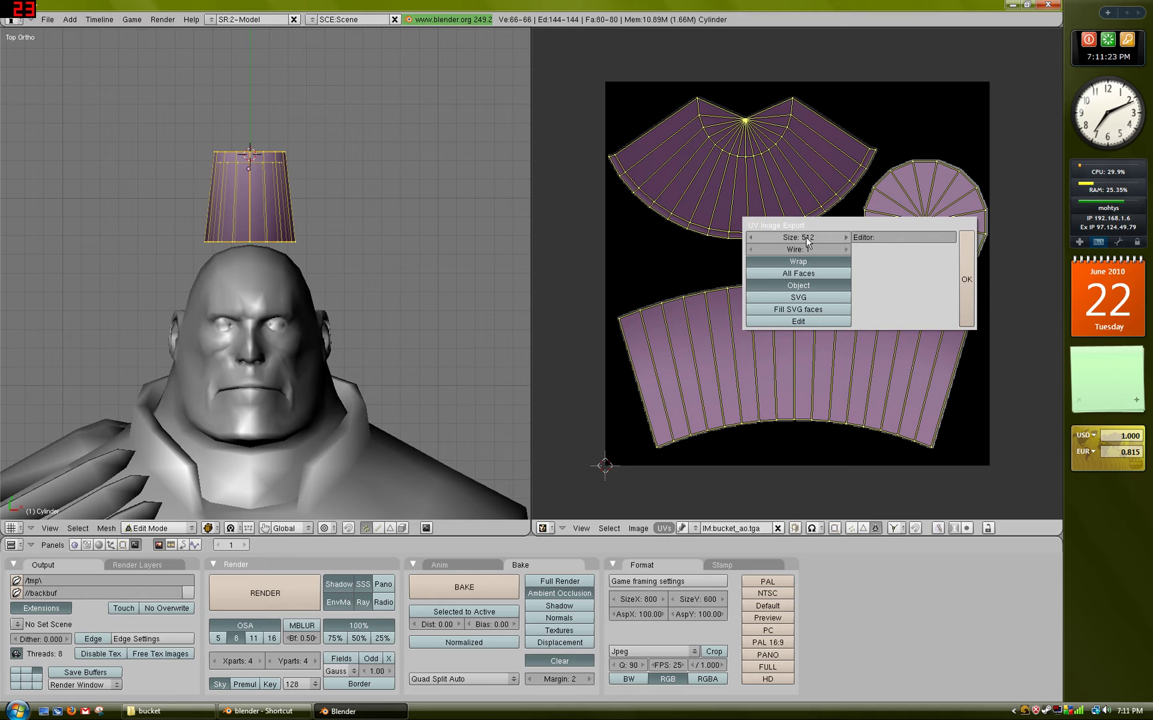
left_click(966, 273)
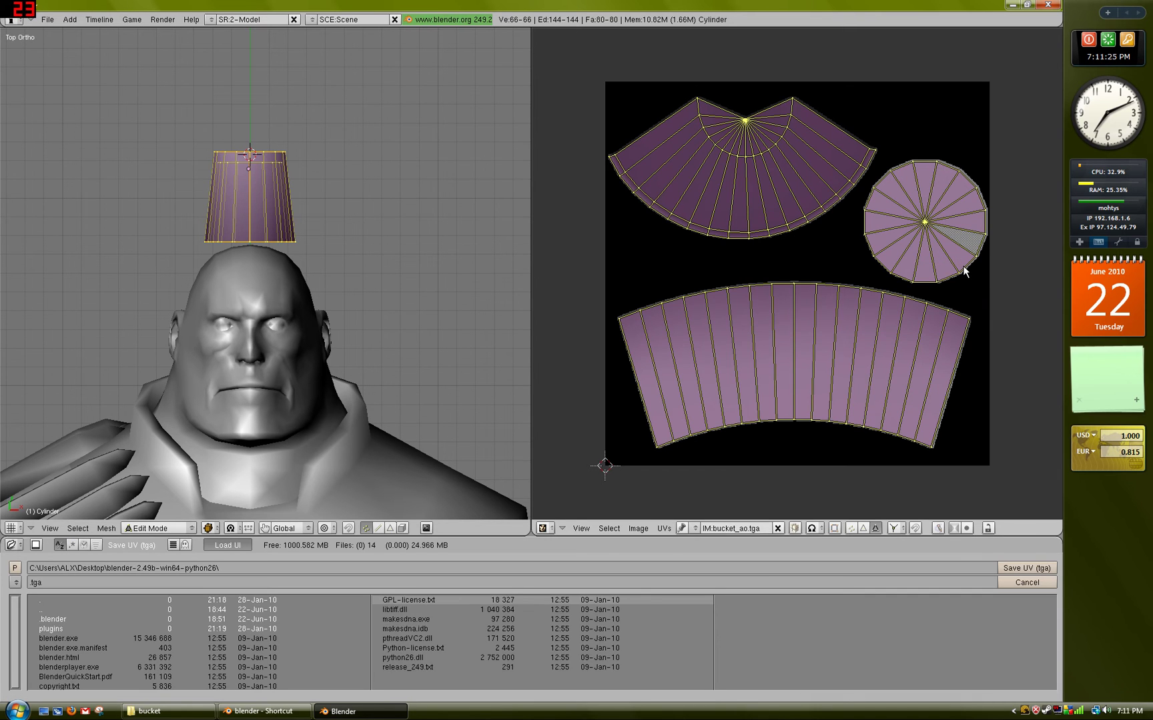
- Save the UV layout image as bucket_uv in the Desktop\bucket folder
left_click(15, 568)
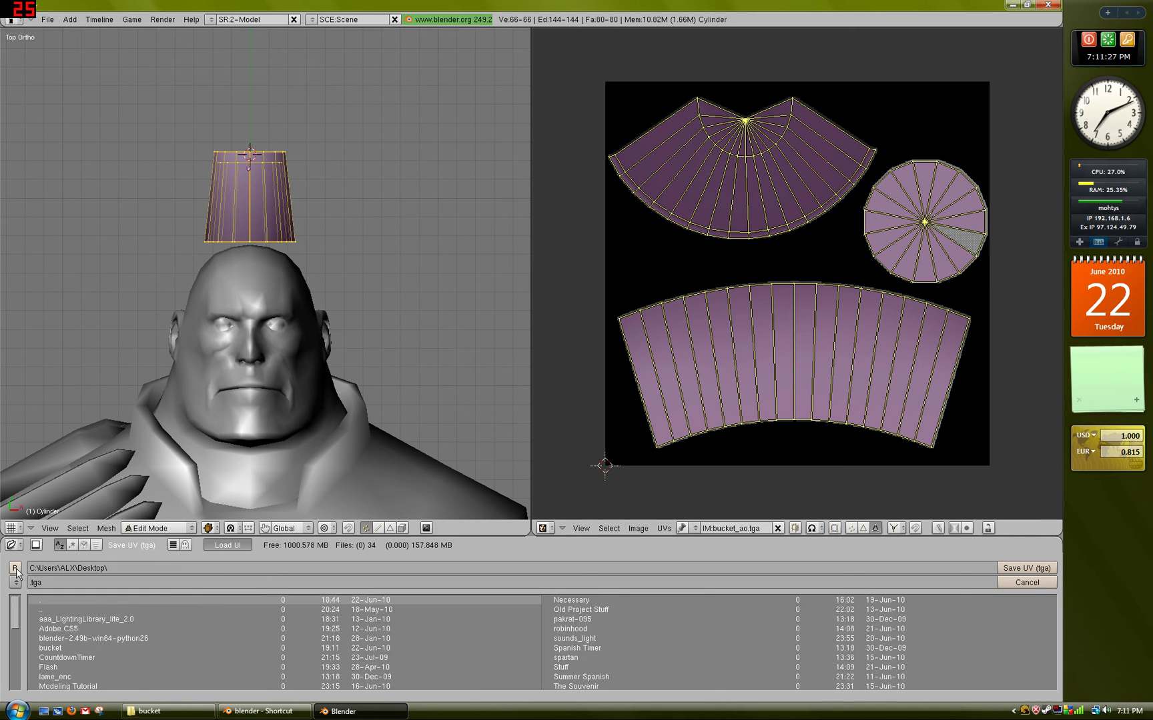
left_click(81, 648)
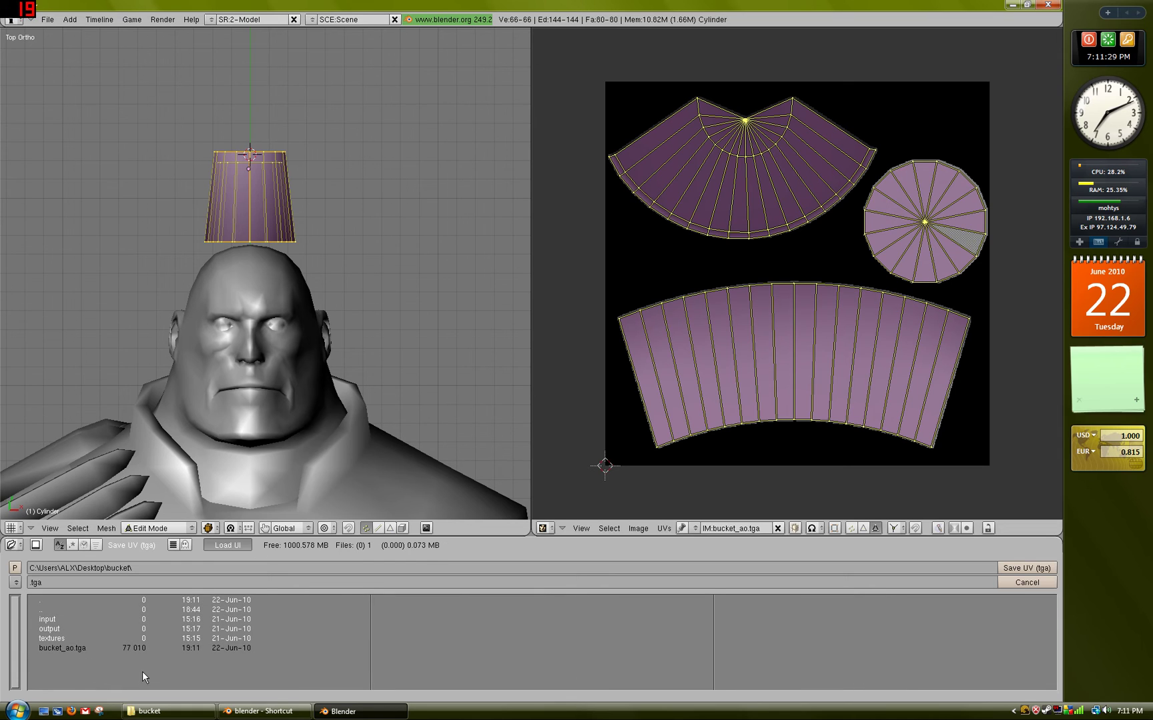
left_click(76, 584)
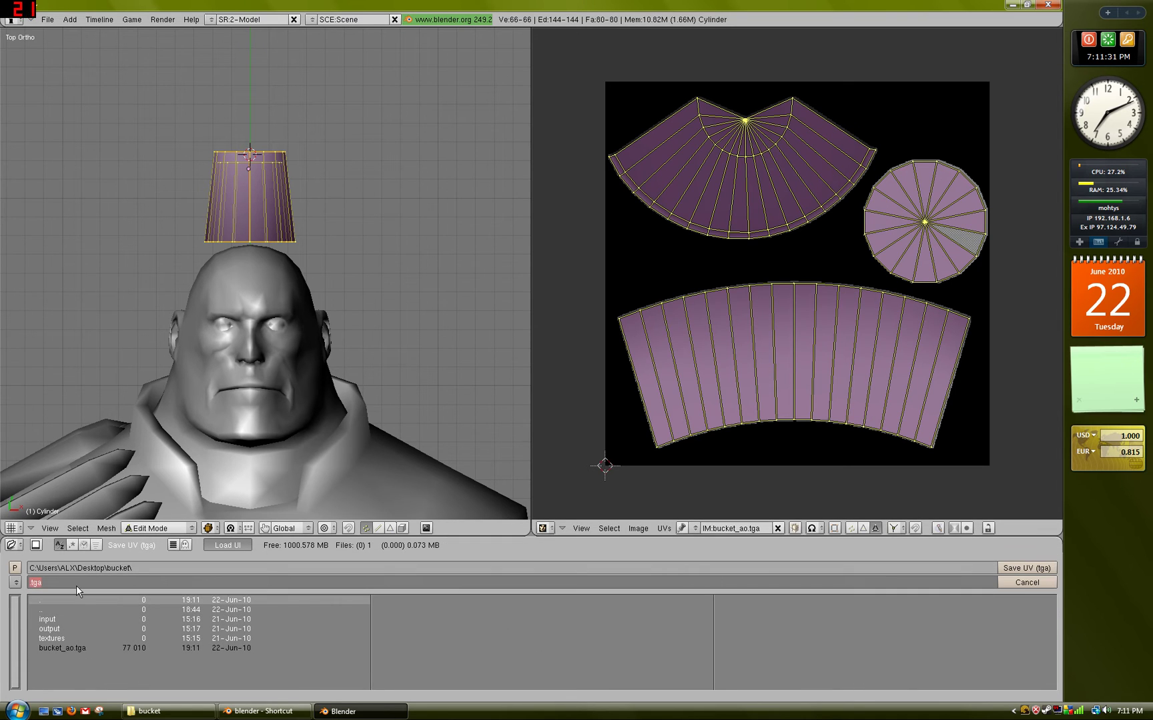
type("bucket_uv")
key("Return")
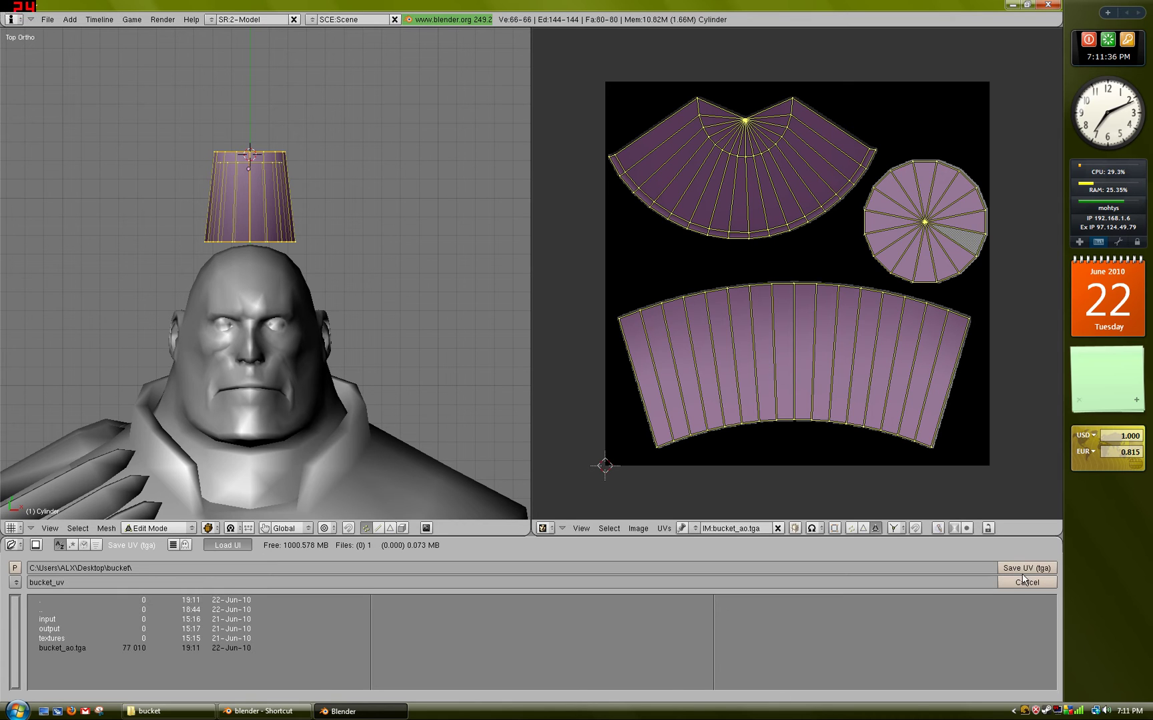
left_click(1025, 568)
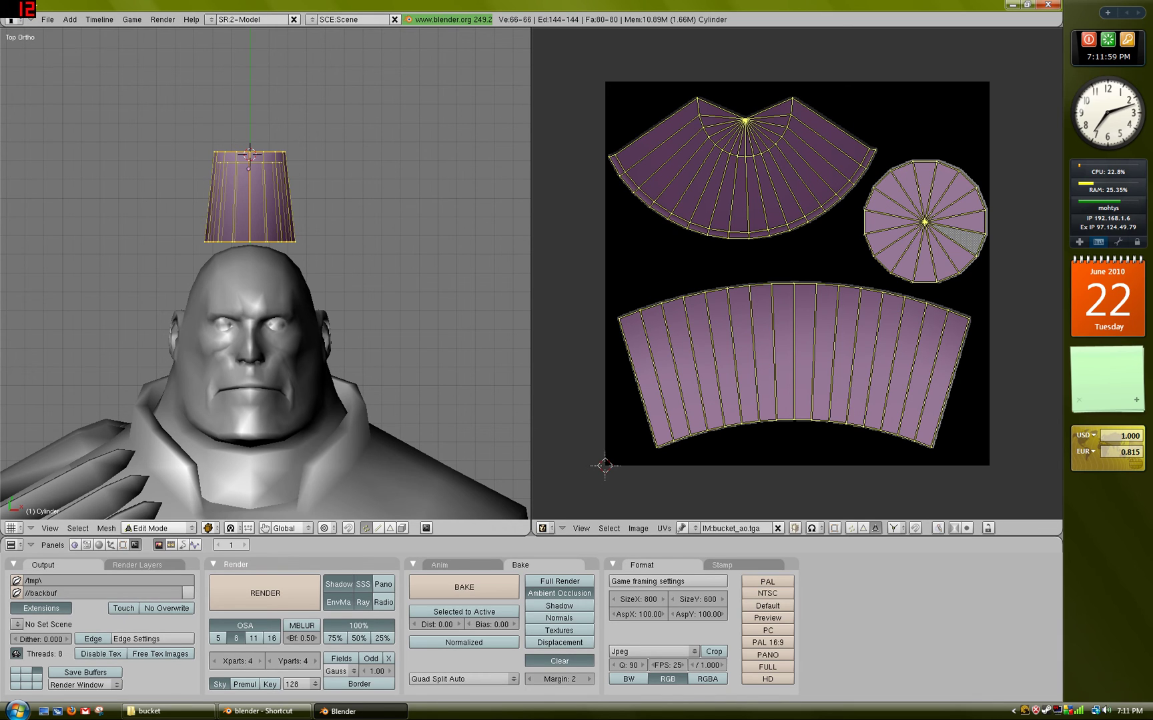
scroll(265, 274, "up", 2)
scroll(265, 274, "up", 1)
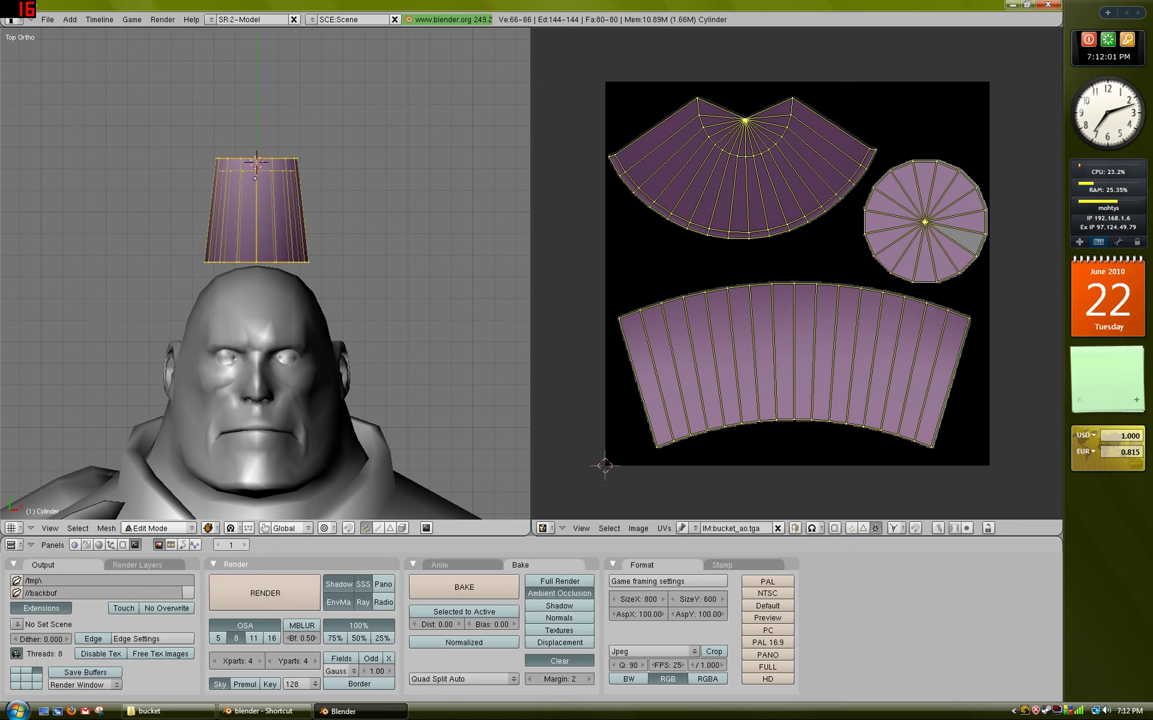
key("ctrl+r")
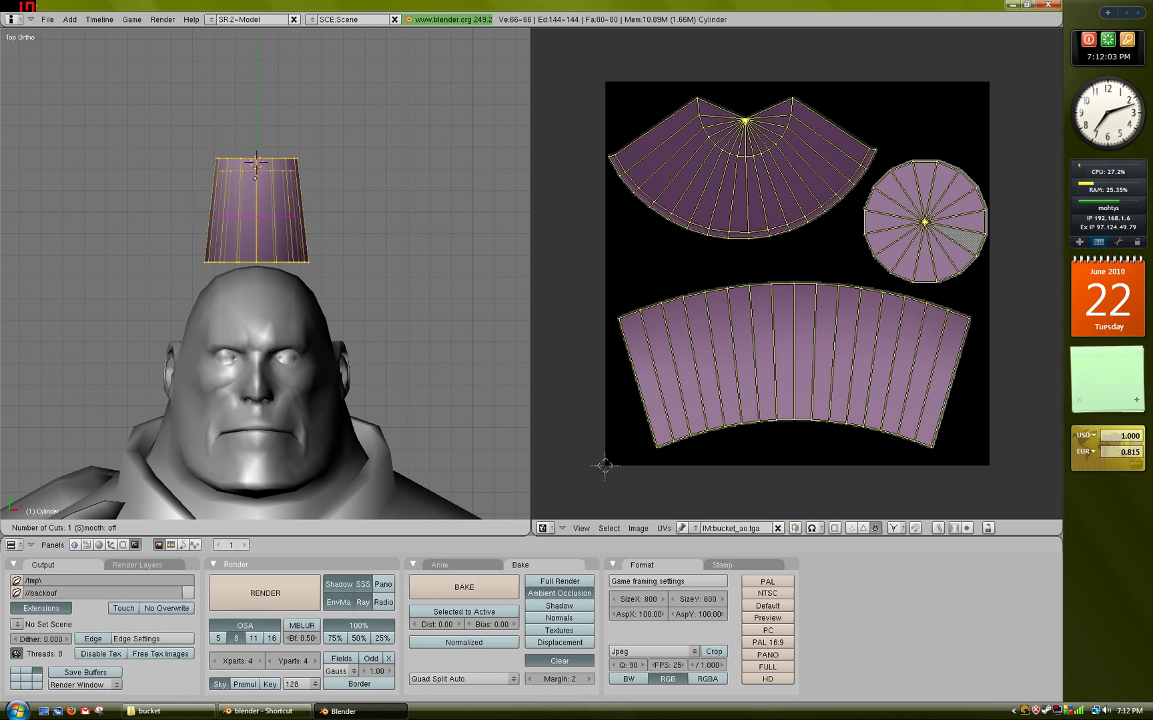
scroll(256, 210, "up", 1)
key("Escape")
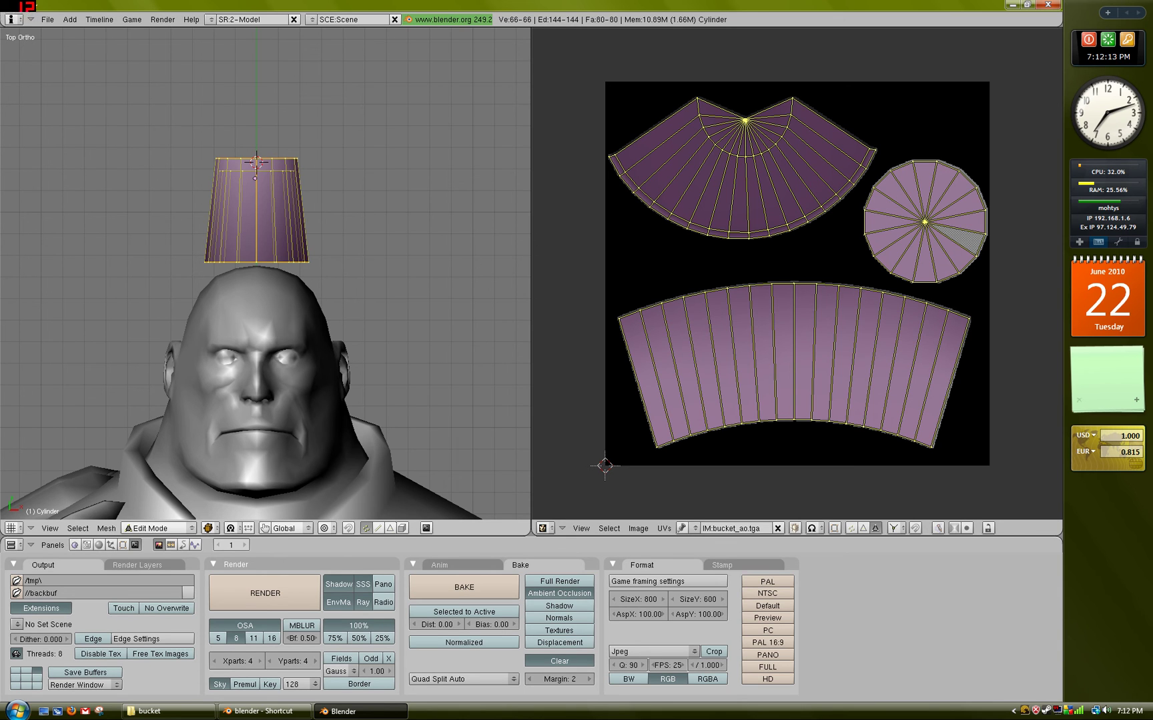
middle_click_drag(266, 333, 287, 284)
key("KP_7")
- Save the scene under the new name bucket.blend inside Desktop\bucket
left_click(47, 20)
left_click(82, 94)
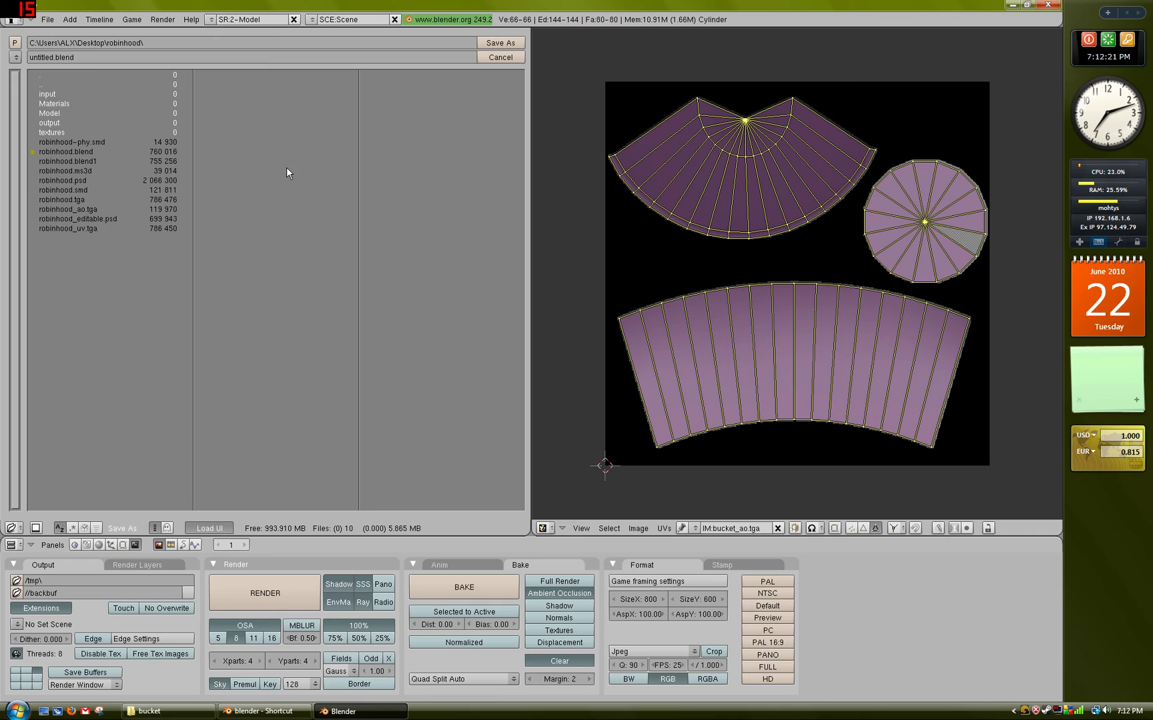
left_click(14, 43)
left_click(58, 123)
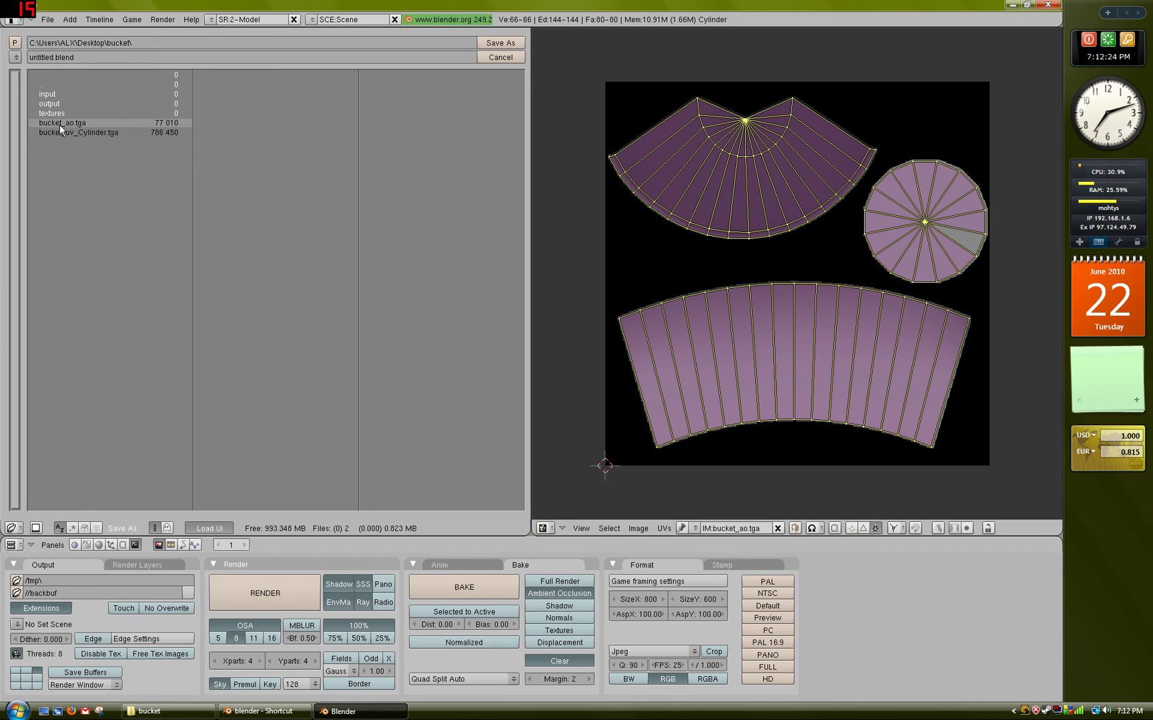
type("bucket")
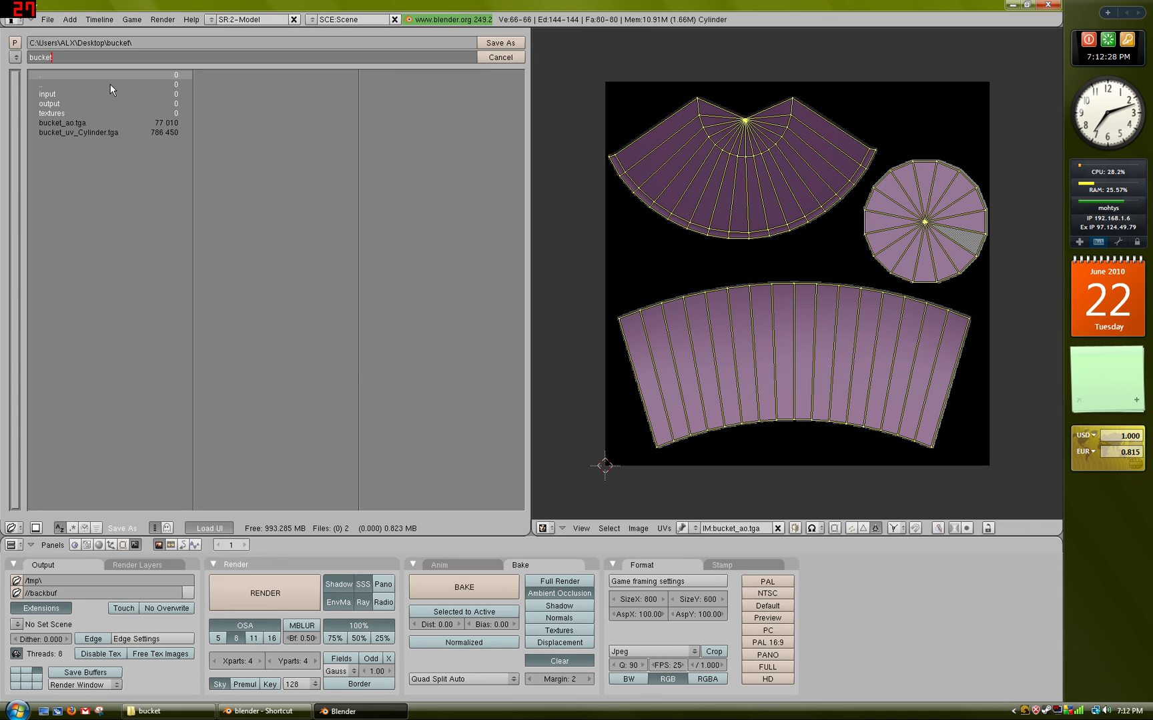
key("Return")
left_click(501, 42)
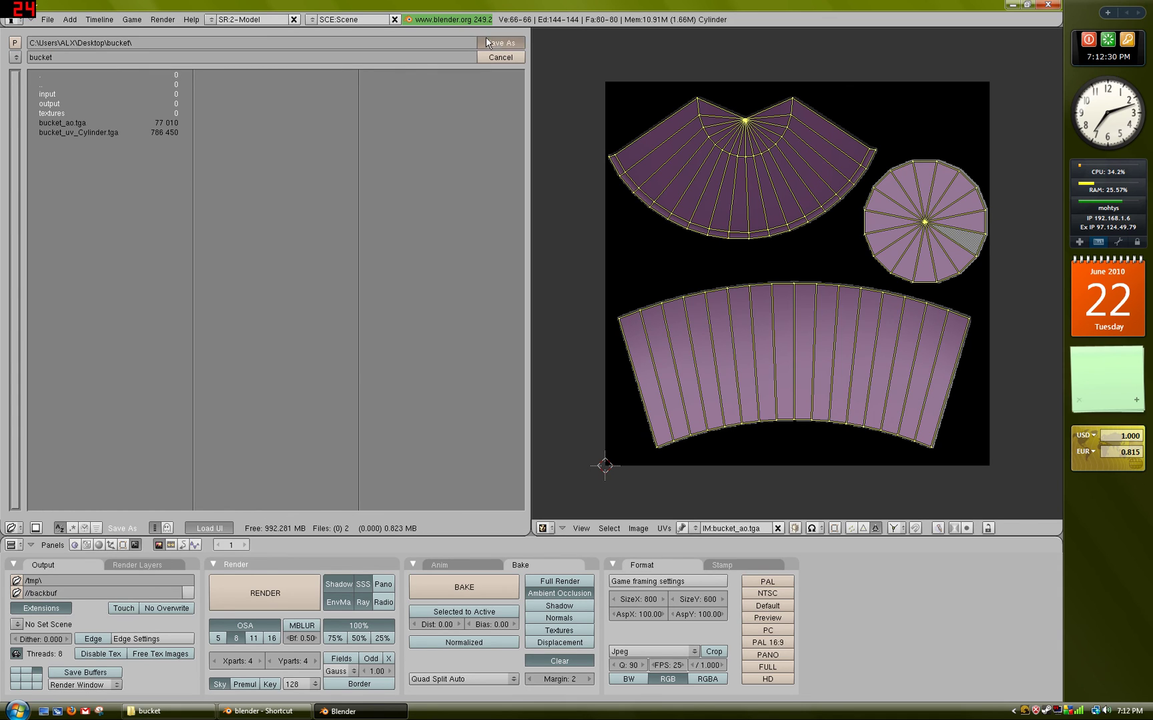
middle_click_drag(266, 280, 270, 246, "shift")
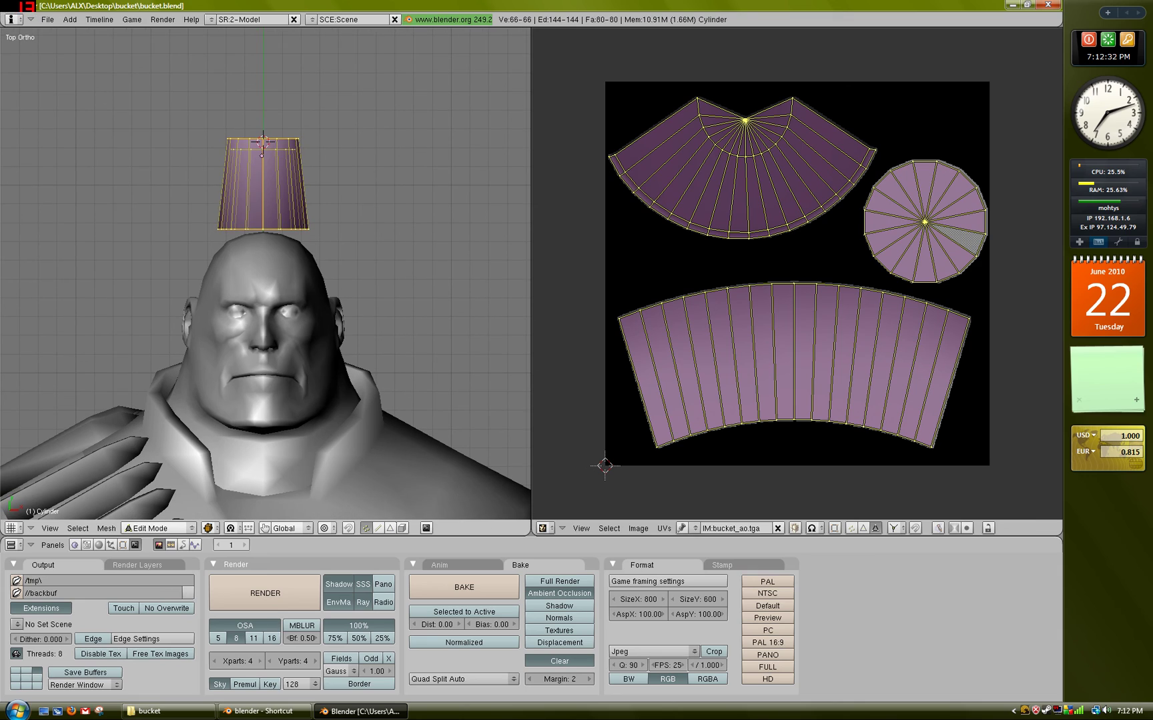